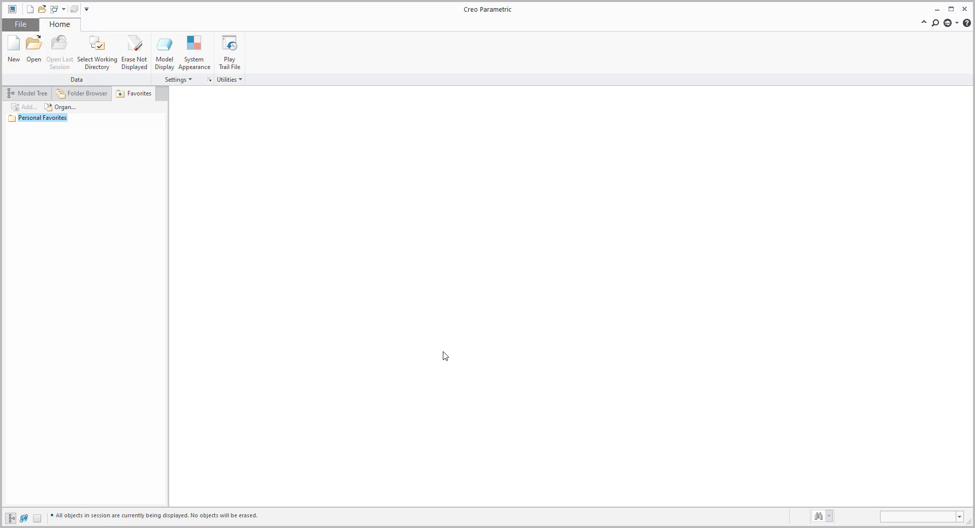
# Create a new assembly named cyl.
pyautogui.click(13, 46)
pyautogui.click(426, 238)
pyautogui.write('cyl')
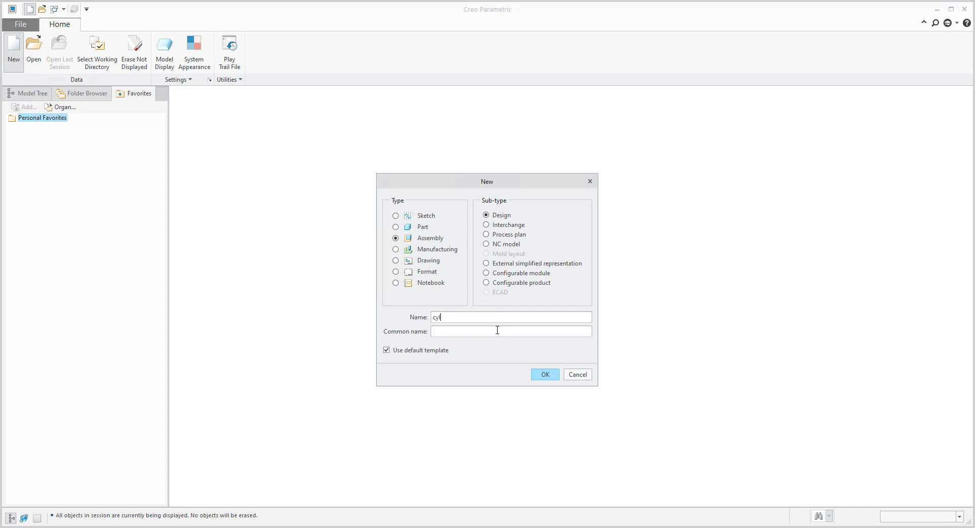
pyautogui.press('Return')
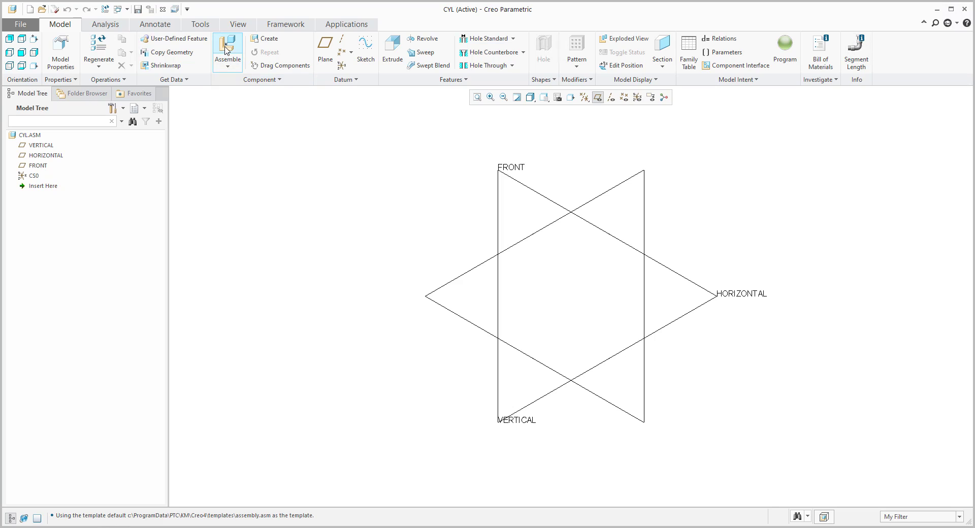
# Place cyl.prt in the assembly with the Default constraint.
pyautogui.click(226, 50)
pyautogui.doubleClick(409, 203)
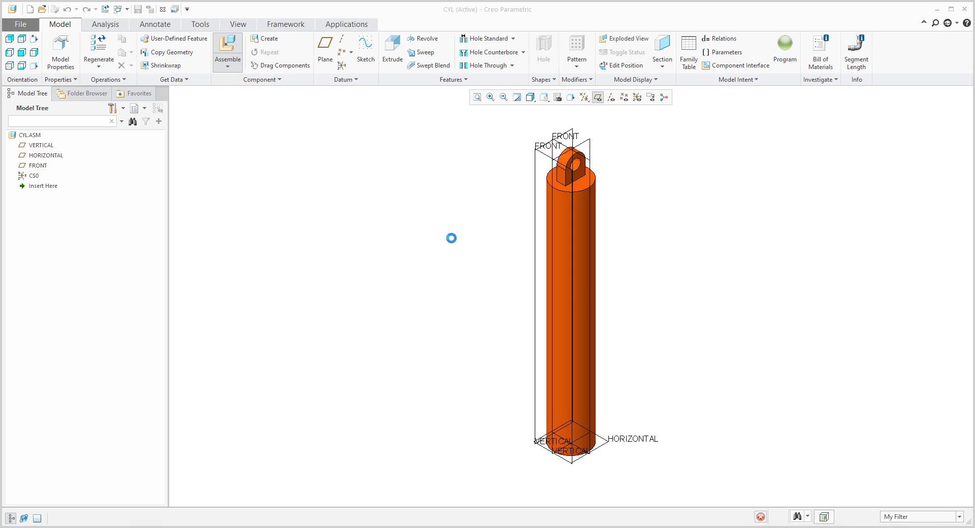
pyautogui.click(174, 54)
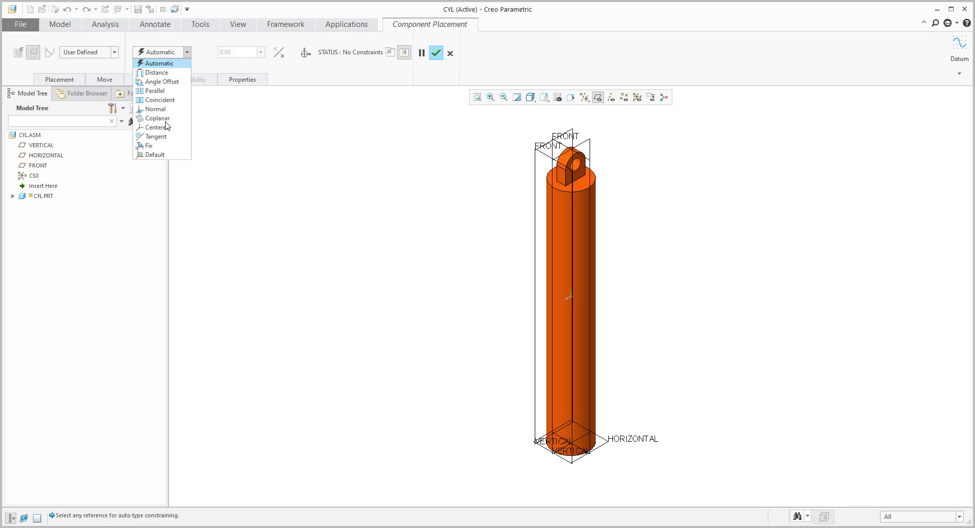
pyautogui.click(152, 153)
pyautogui.middleClick(490, 306)
pyautogui.moveTo(490, 306); pyautogui.dragTo(442, 218, button='middle')
pyautogui.click(228, 48)
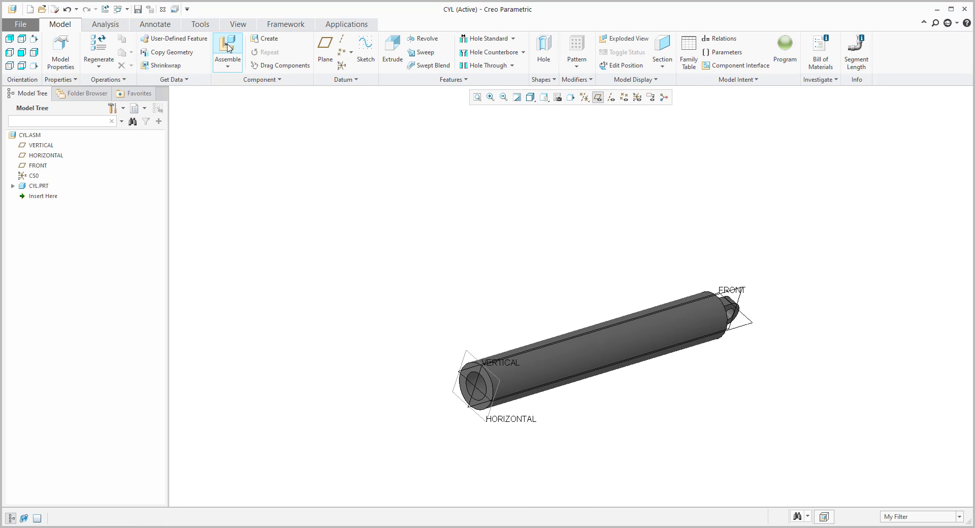
# Load piston.prt on a Slider connection with its axis aligned to the cylinder bore.
pyautogui.doubleClick(420, 214)
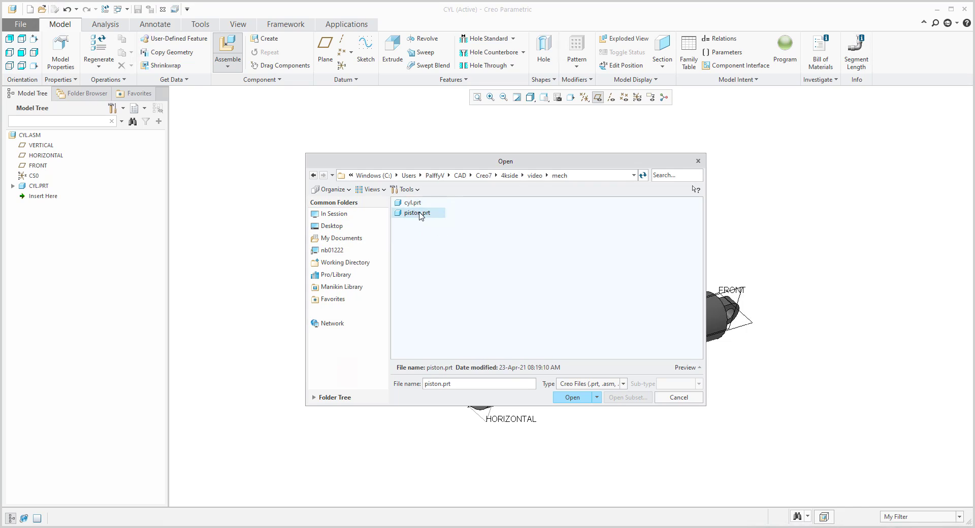
pyautogui.keyDown('ctrl'); pyautogui.keyDown('alt'); pyautogui.moveTo(477, 270); pyautogui.dragTo(416, 285, button='middle'); pyautogui.keyUp('alt'); pyautogui.keyUp('ctrl')
pyautogui.click(86, 56)
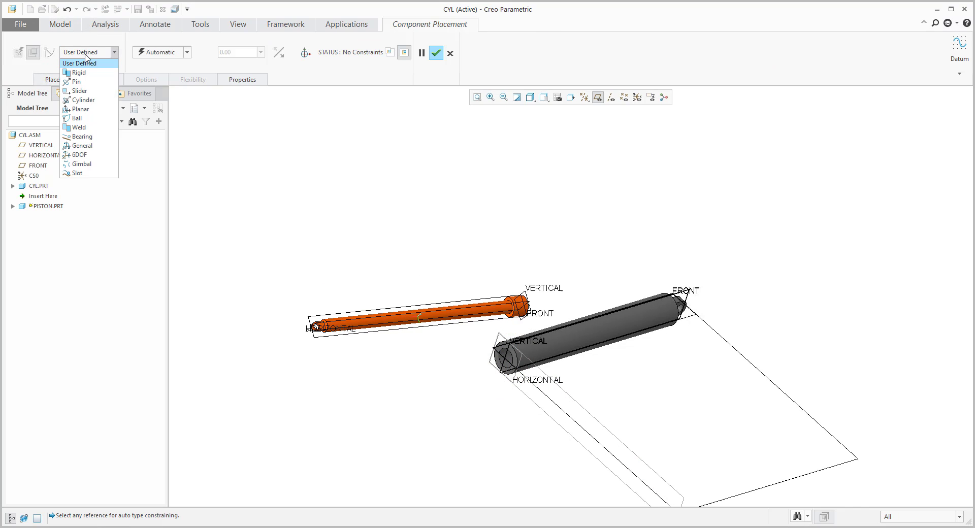
pyautogui.click(80, 91)
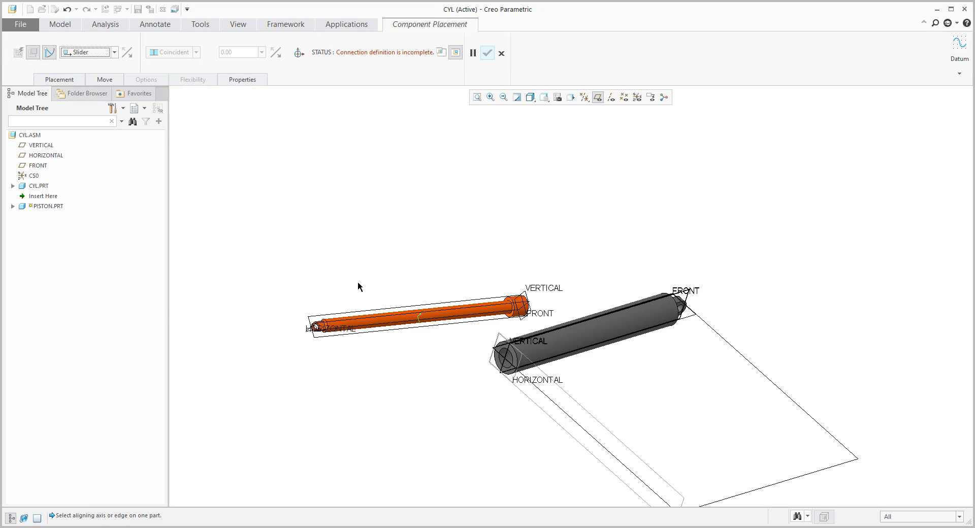
pyautogui.click(598, 98)
pyautogui.click(519, 306)
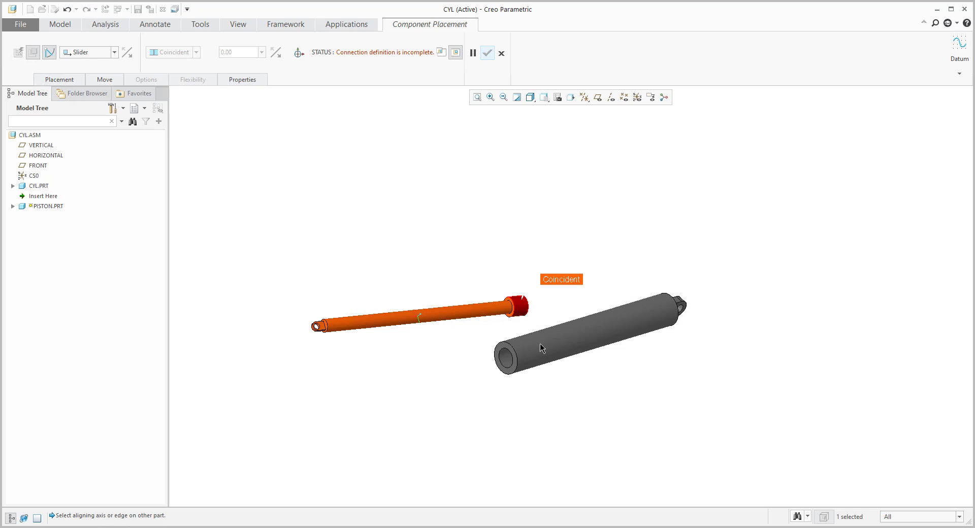
pyautogui.click(543, 349)
pyautogui.keyDown('ctrl'); pyautogui.keyDown('alt'); pyautogui.moveTo(472, 389); pyautogui.dragTo(534, 373); pyautogui.keyUp('alt'); pyautogui.keyUp('ctrl')
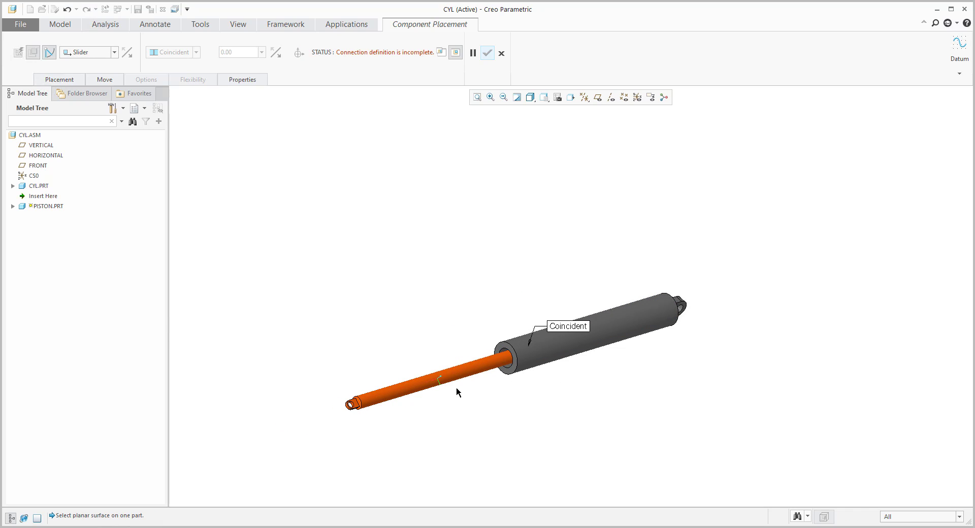
# Define the slider rotation using the piston end surface and cylinder eyelet face.
pyautogui.scroll(4, 361, 432)
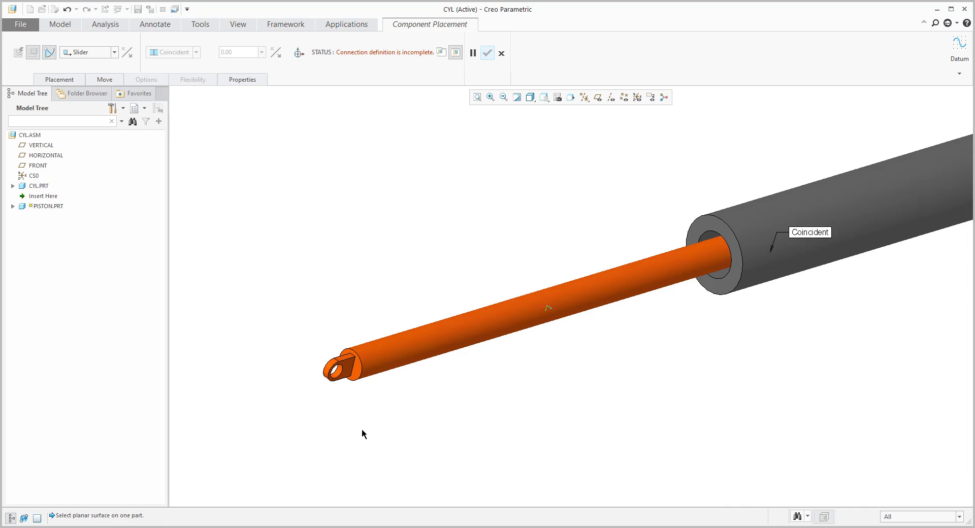
pyautogui.scroll(2, 361, 428)
pyautogui.click(56, 79)
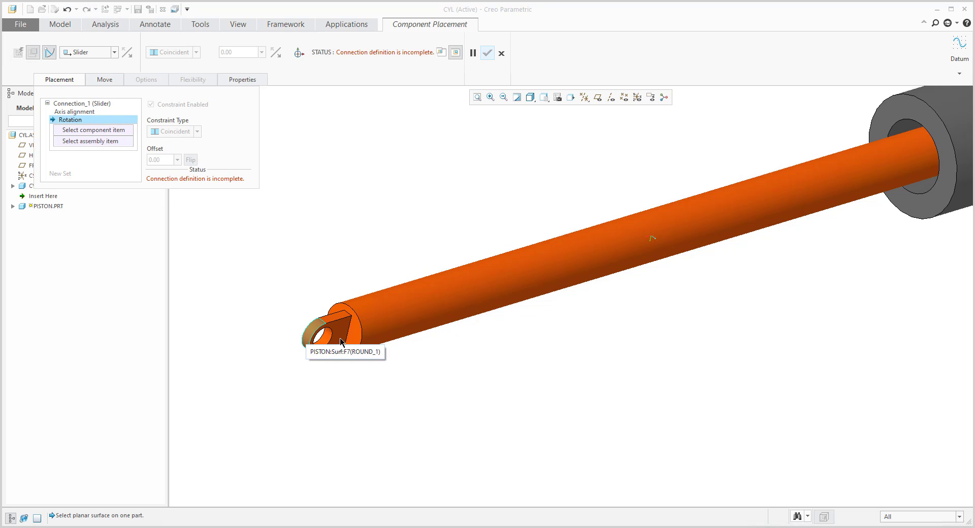
pyautogui.click(319, 339)
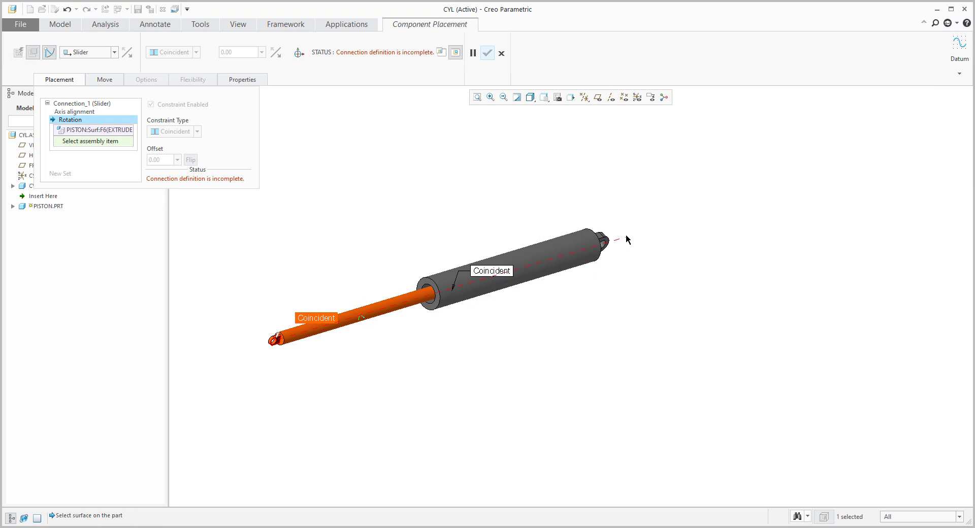
pyautogui.scroll(5, 624, 234)
pyautogui.click(551, 274)
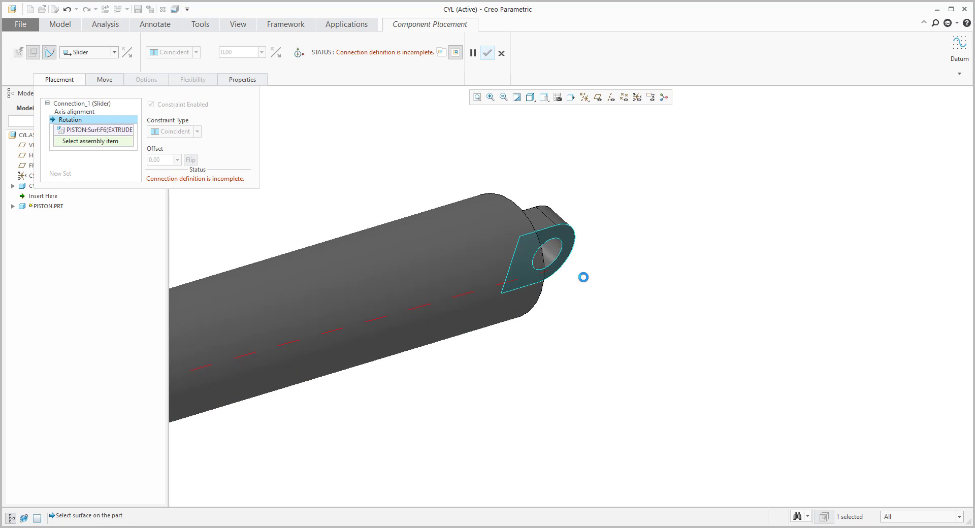
pyautogui.scroll(-5, 776, 315)
pyautogui.hotkey('ctrl', 'd')
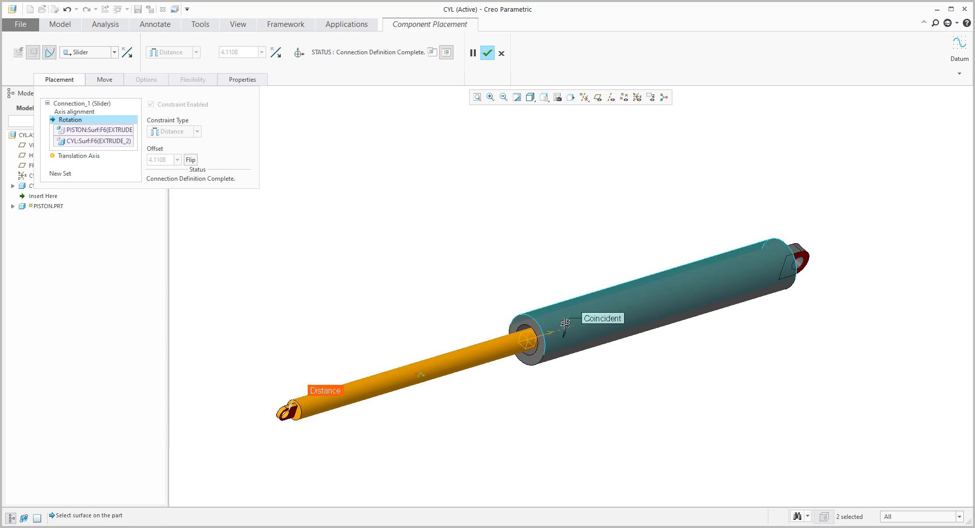
pyautogui.keyDown('ctrl'); pyautogui.keyDown('alt'); pyautogui.moveTo(499, 402); pyautogui.dragTo(381, 380); pyautogui.keyUp('alt'); pyautogui.keyUp('ctrl')
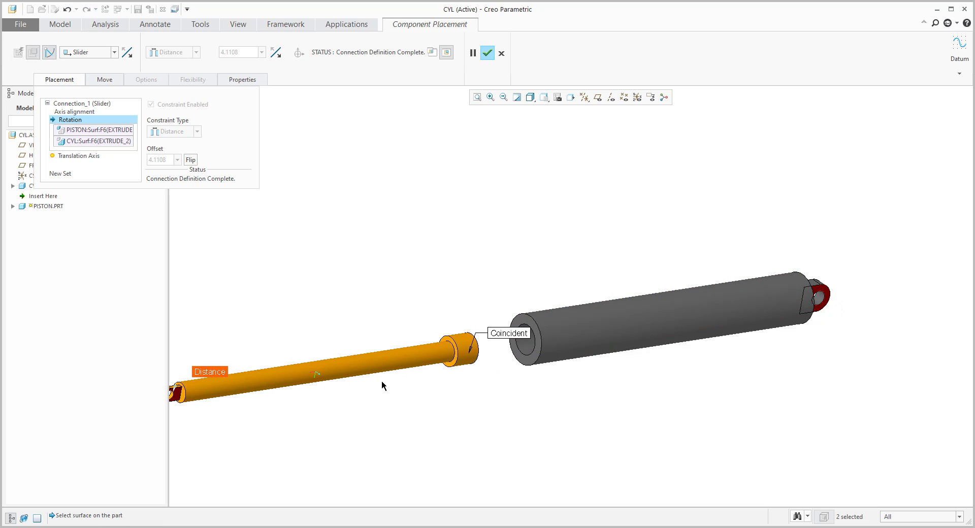
# Set translation zero on piston face and cylinder hole, position 0, then pull piston to -279.60.
pyautogui.click(71, 157)
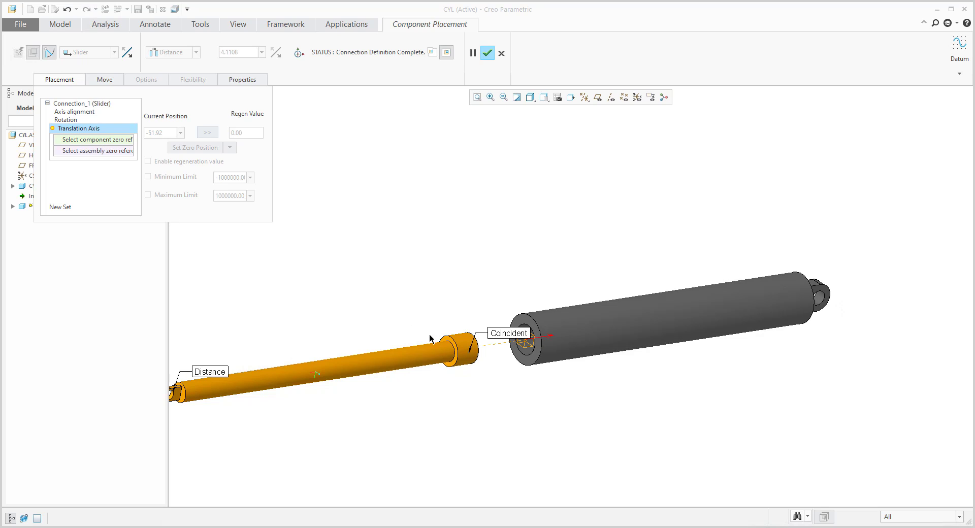
pyautogui.click(471, 362)
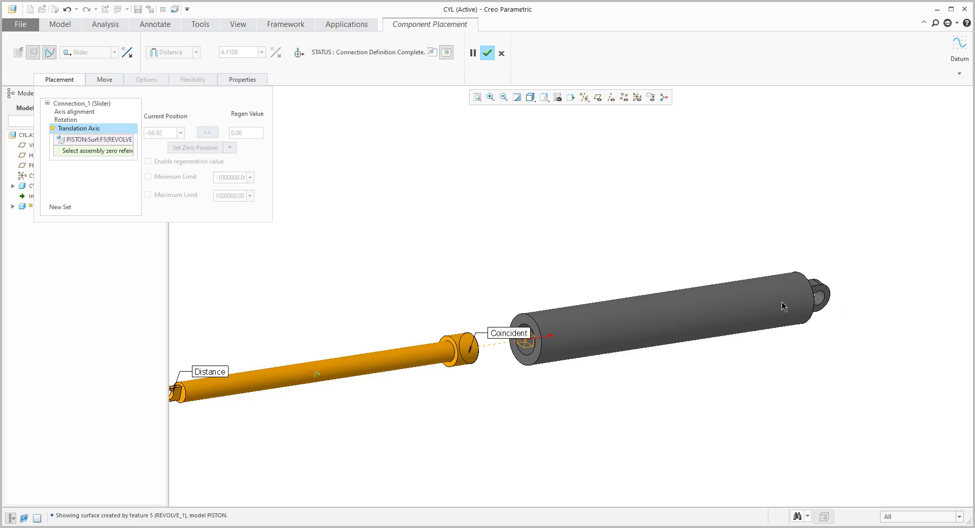
pyautogui.click(782, 306)
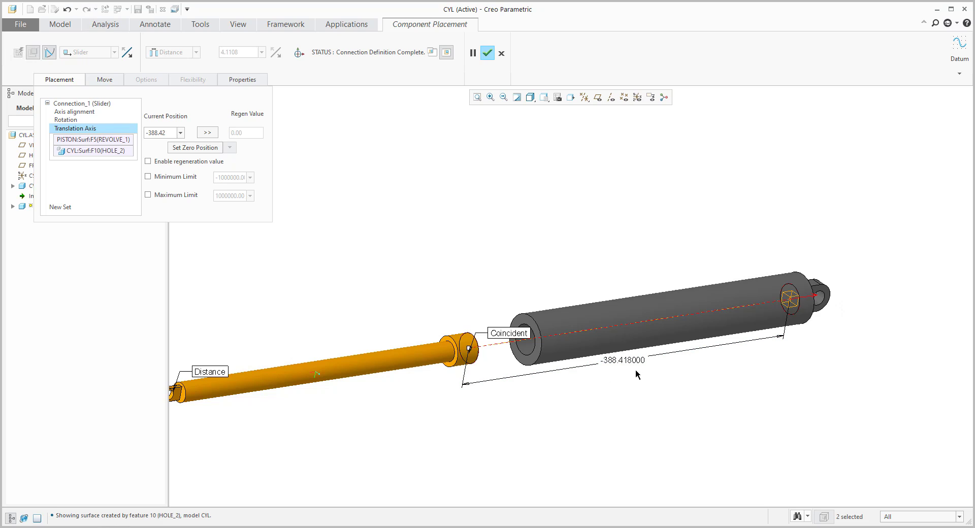
pyautogui.click(170, 132)
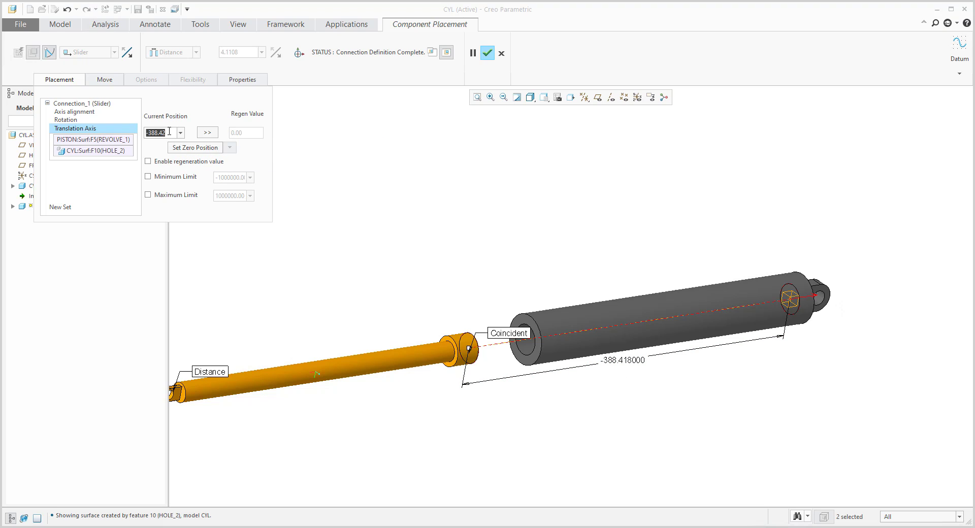
pyautogui.write('0')
pyautogui.press('Return')
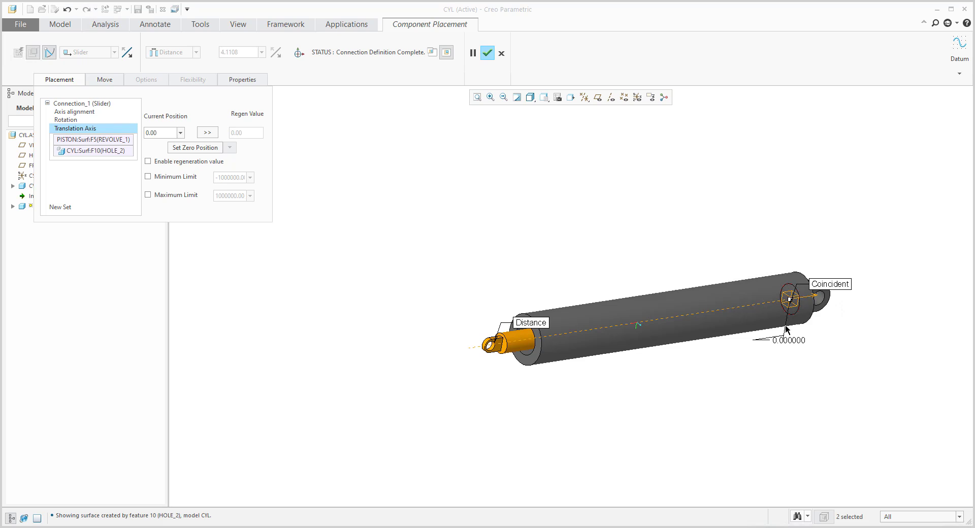
pyautogui.moveTo(790, 300); pyautogui.dragTo(560, 336)
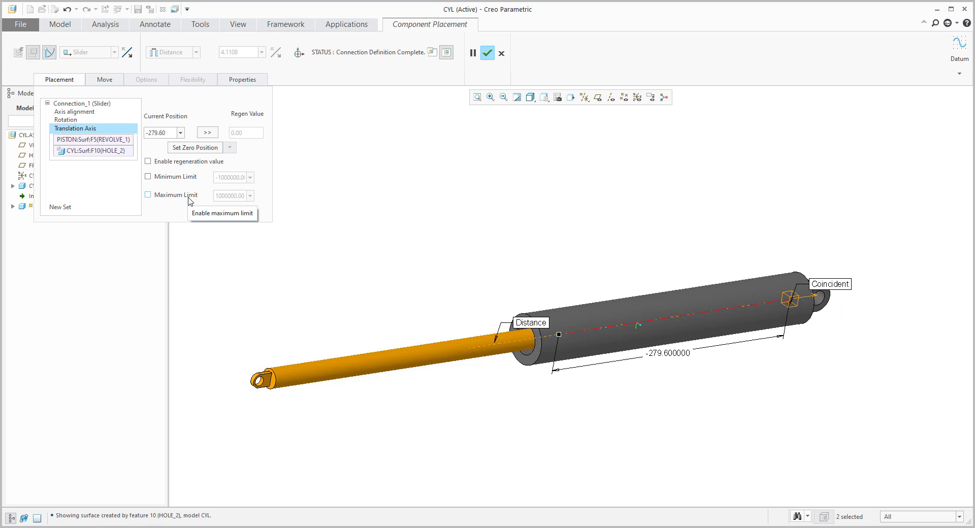
# Enable slider limits with a minimum of -280 and a maximum of -5.
pyautogui.click(148, 176)
pyautogui.click(148, 194)
pyautogui.click(230, 177)
pyautogui.click(227, 196)
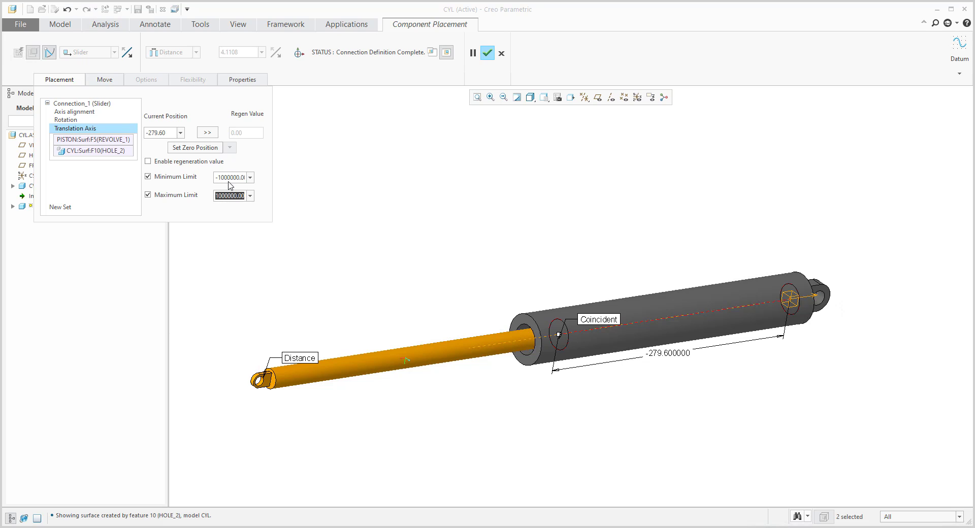
pyautogui.click(228, 180)
pyautogui.write('-279.60')
pyautogui.press('Tab')
pyautogui.write('-5')
pyautogui.hotkey('shift', 'Tab')
pyautogui.write('-280')
pyautogui.press('Return')
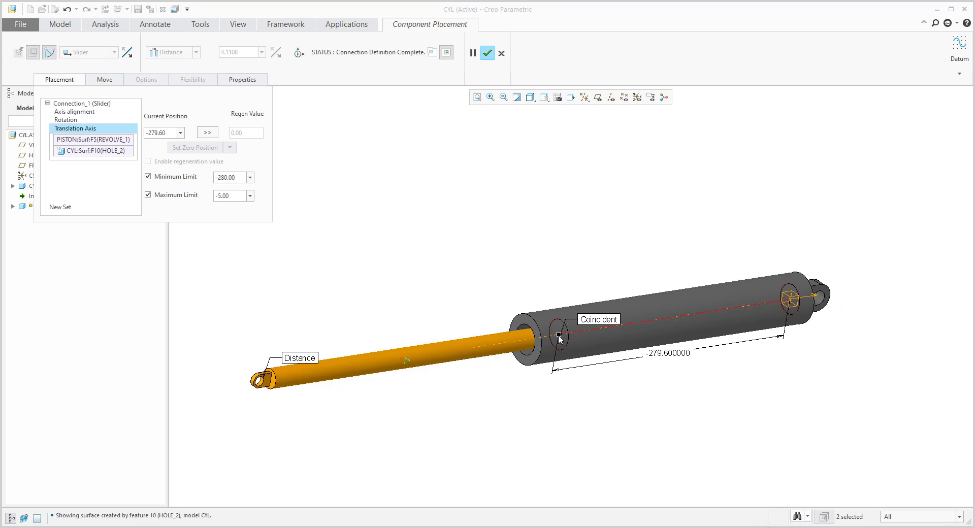
# Drag the piston to test its travel limits and accept its placement.
pyautogui.moveTo(559, 335); pyautogui.dragTo(811, 307)
pyautogui.moveTo(726, 320); pyautogui.dragTo(677, 303)
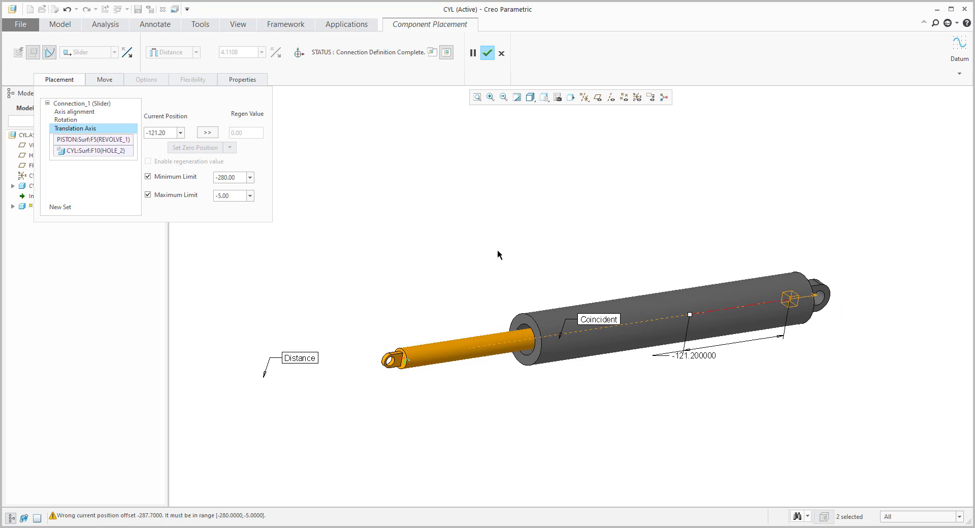
pyautogui.click(487, 53)
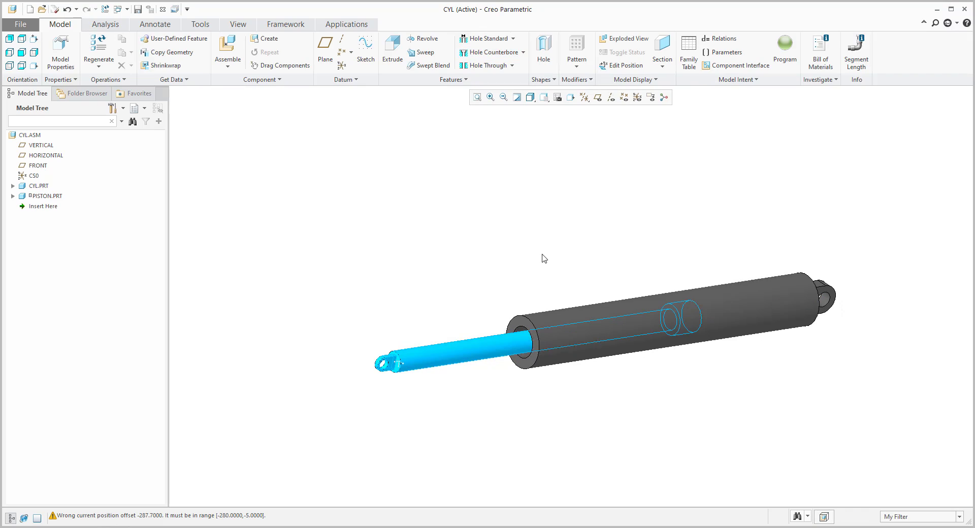
# Rotate the cylinder assembly view and start a new file with Ctrl+N.
pyautogui.scroll(3, 558, 263)
pyautogui.moveTo(570, 267); pyautogui.dragTo(534, 259, button='middle')
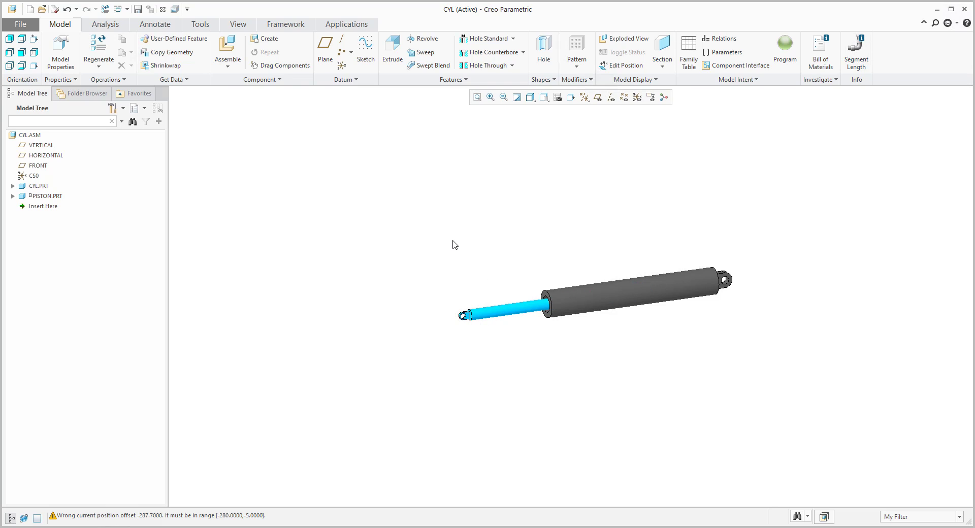
pyautogui.hotkey('ctrl', 'n')
# Create a new assembly named asm00005.
pyautogui.click(430, 238)
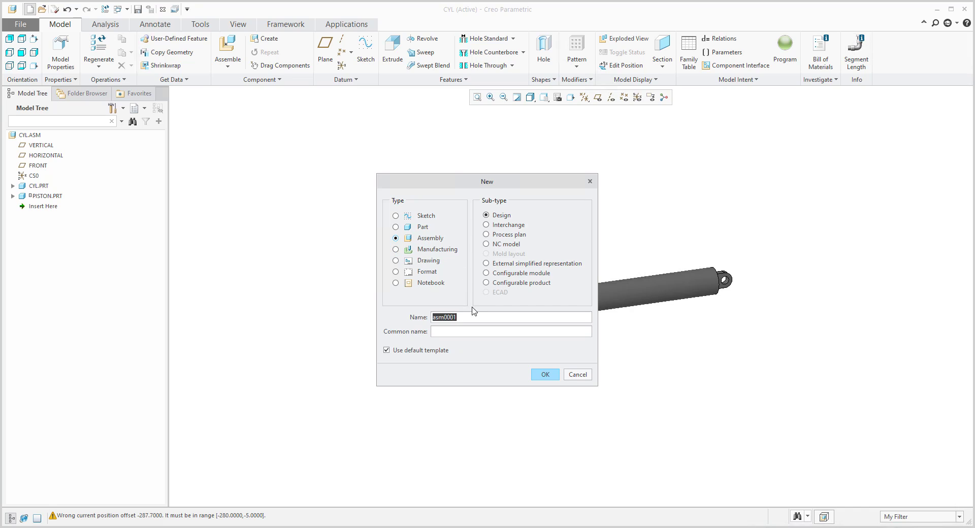
pyautogui.write('asm00005')
pyautogui.press('Return')
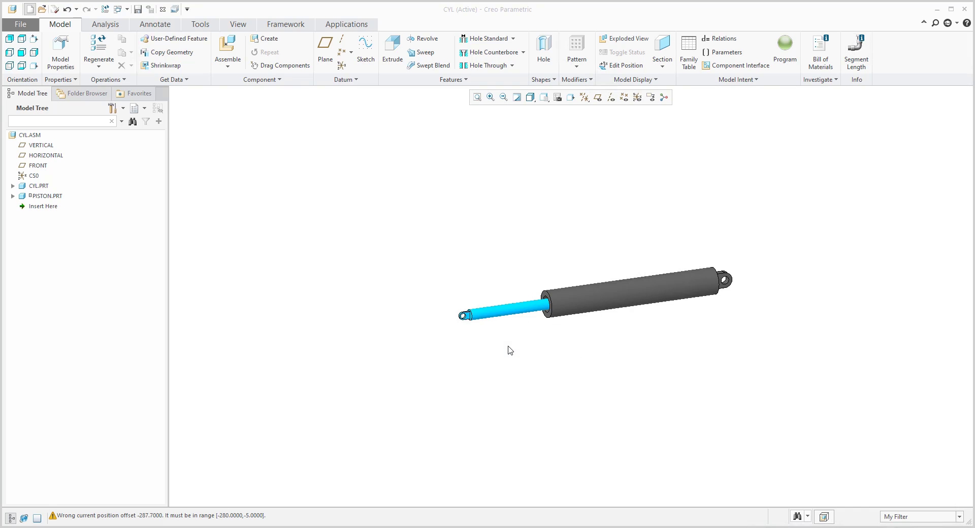
# Add cyl.asm from session and accept it without constraints.
pyautogui.click(227, 51)
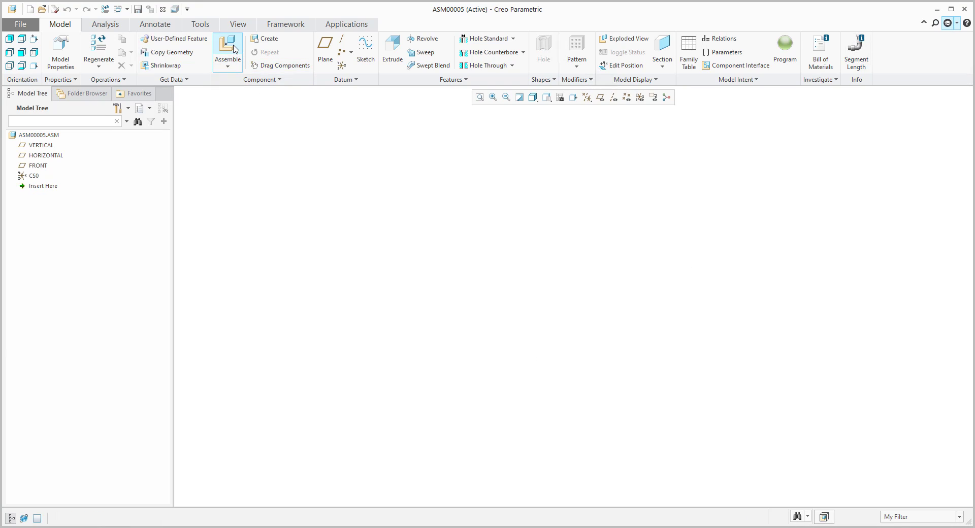
pyautogui.click(326, 218)
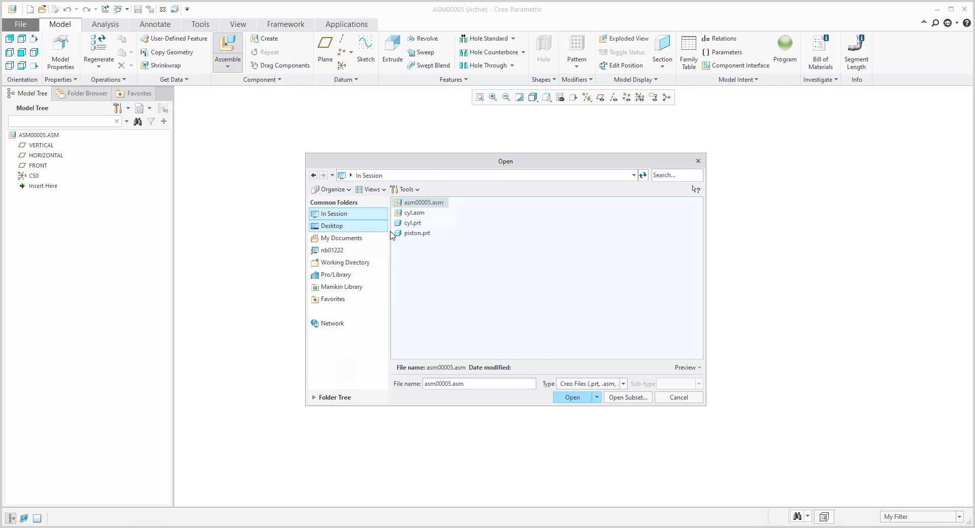
pyautogui.doubleClick(410, 214)
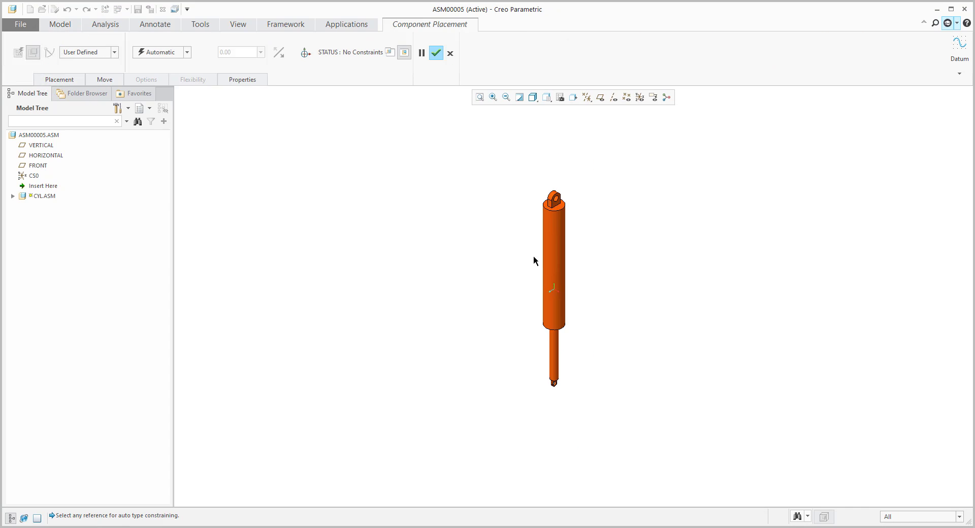
pyautogui.click(435, 53)
pyautogui.click(481, 287)
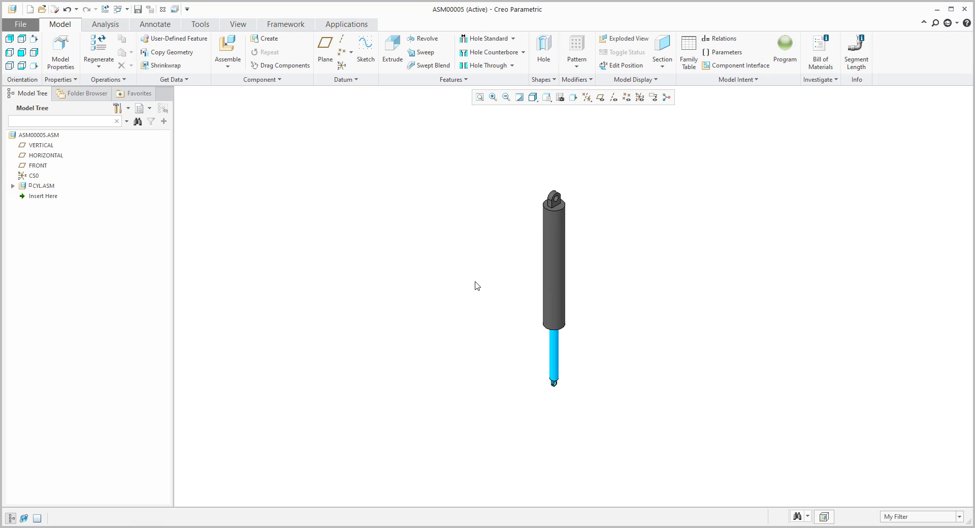
# Show datum axes and planes and move the Insert Here marker above CYL.ASM.
pyautogui.click(600, 97)
pyautogui.click(614, 97)
pyautogui.moveTo(599, 276); pyautogui.dragTo(594, 267, button='middle')
pyautogui.moveTo(44, 200); pyautogui.dragTo(26, 179)
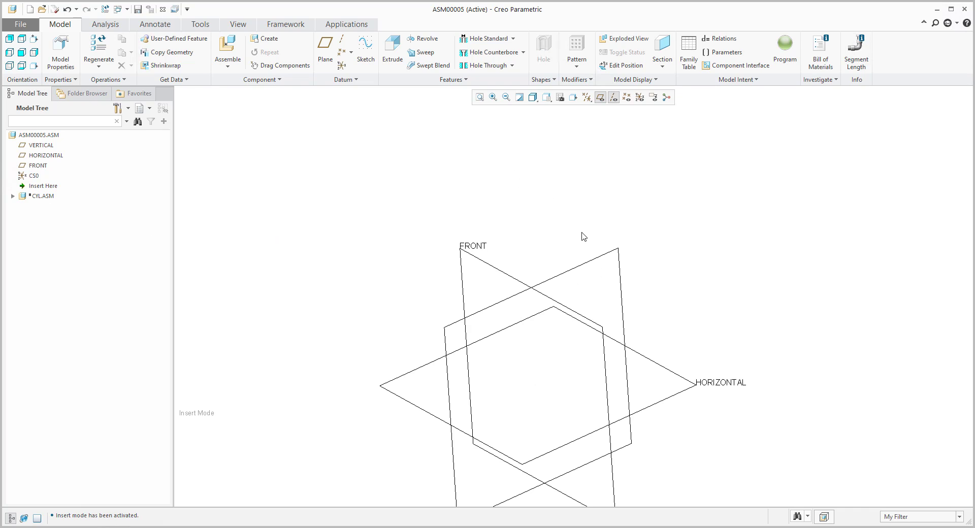
pyautogui.scroll(-3, 584, 237)
pyautogui.keyDown('shift'); pyautogui.moveTo(521, 261); pyautogui.dragTo(554, 226, button='middle'); pyautogui.keyUp('shift')
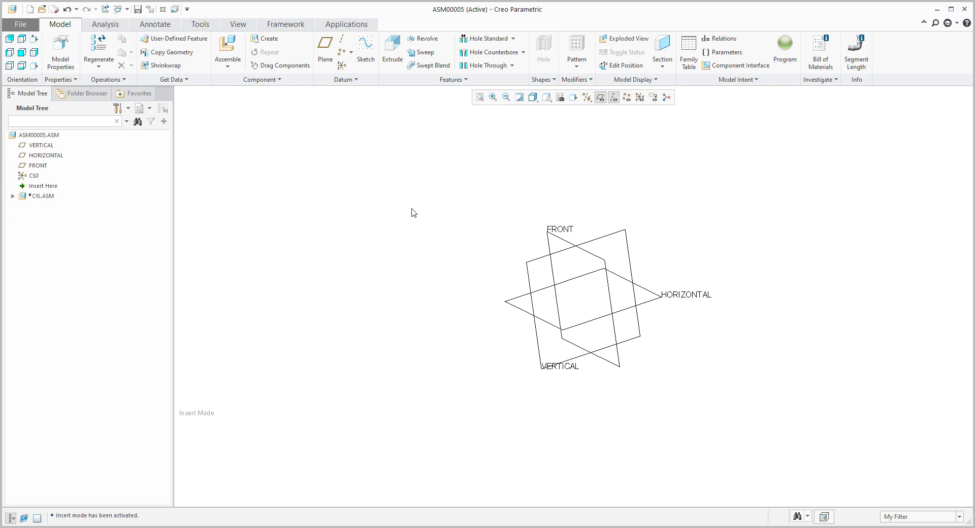
# Create datum axis AA_1 through FRONT and HORIZONTAL, then move Insert Here back down.
pyautogui.click(344, 42)
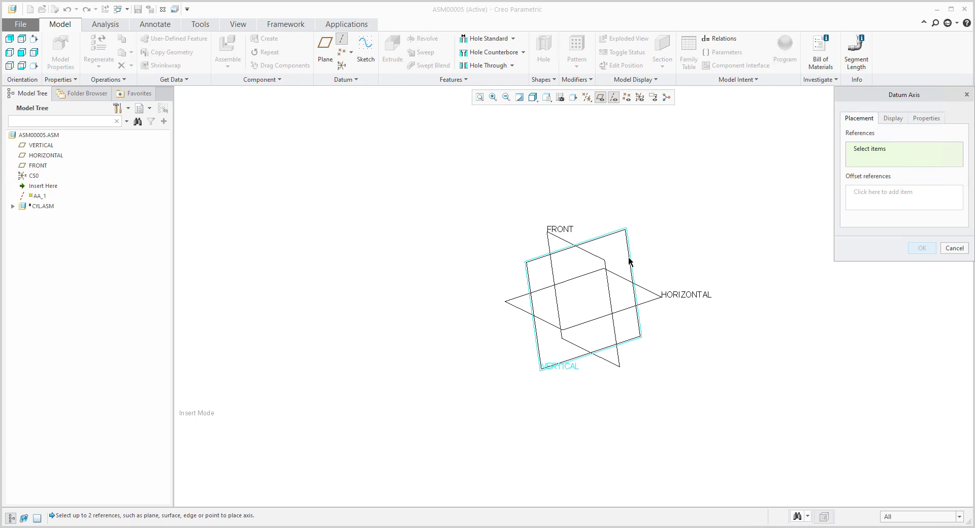
pyautogui.click(611, 282)
pyautogui.keyDown('ctrl'); pyautogui.click(625, 306); pyautogui.keyUp('ctrl')
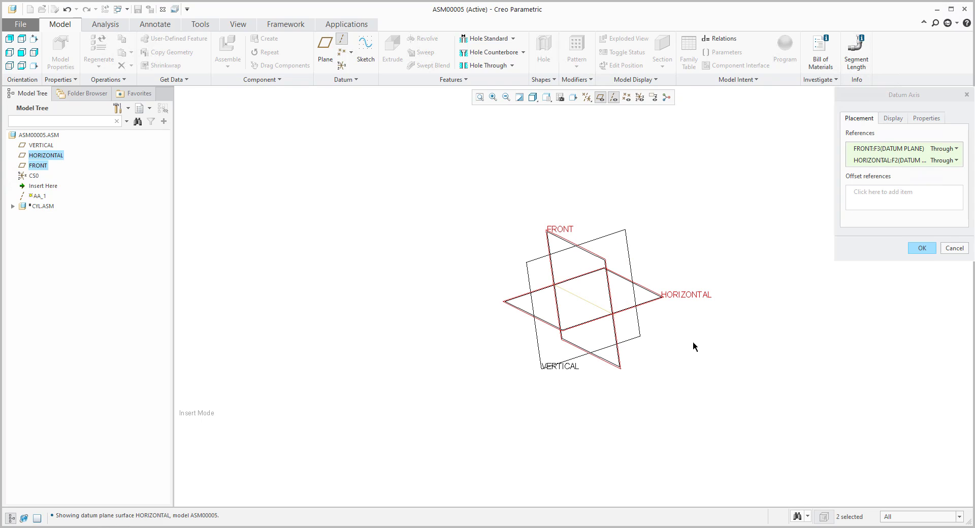
pyautogui.middleClick(697, 341)
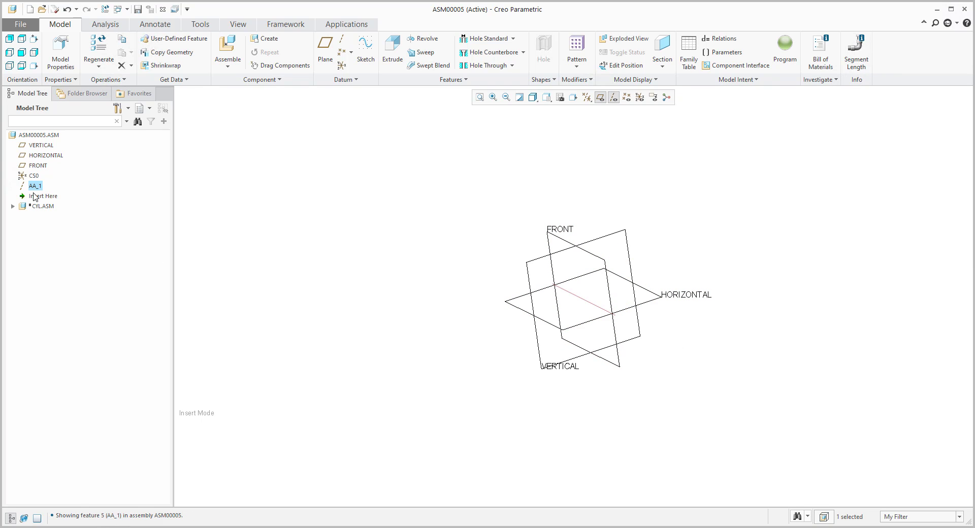
pyautogui.moveTo(40, 207); pyautogui.dragTo(40, 213)
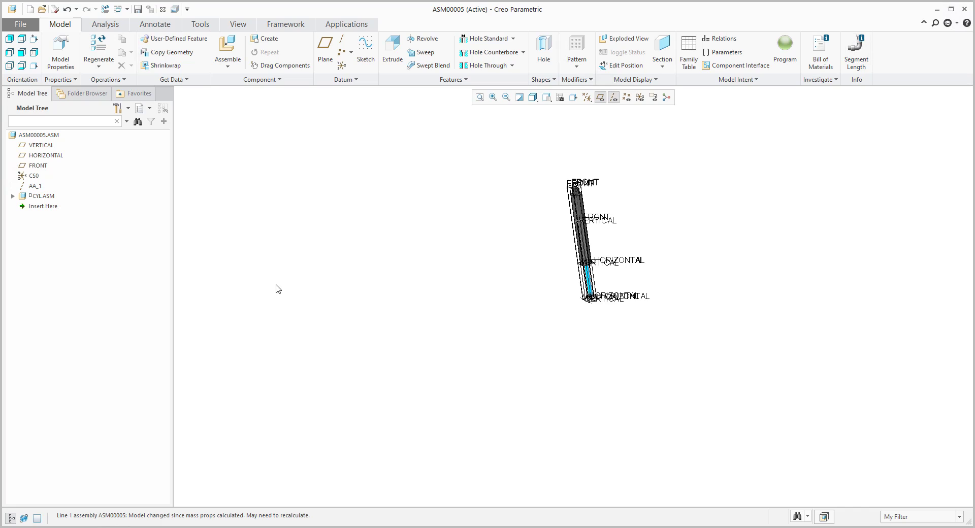
# Edit the definition of CYL.ASM and show its placement details.
pyautogui.click(42, 196)
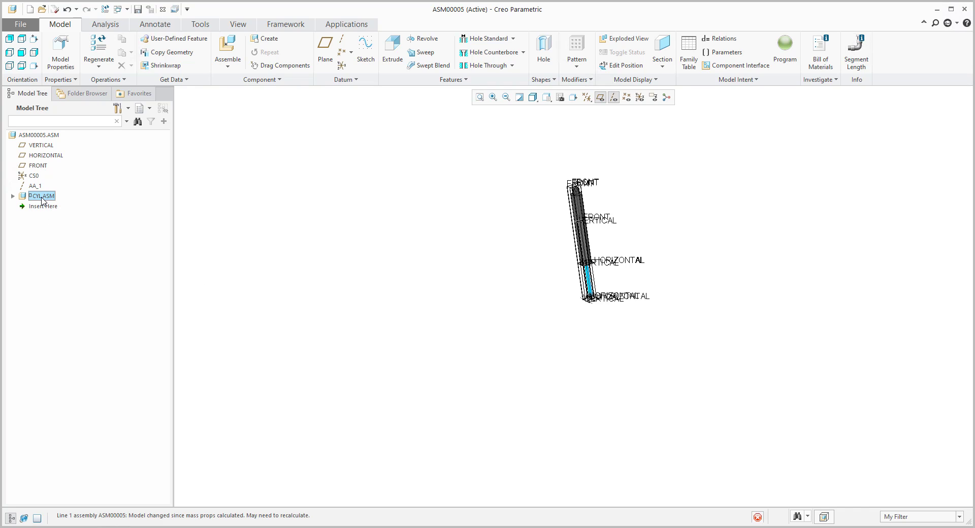
pyautogui.click(600, 97)
pyautogui.rightClick(42, 196)
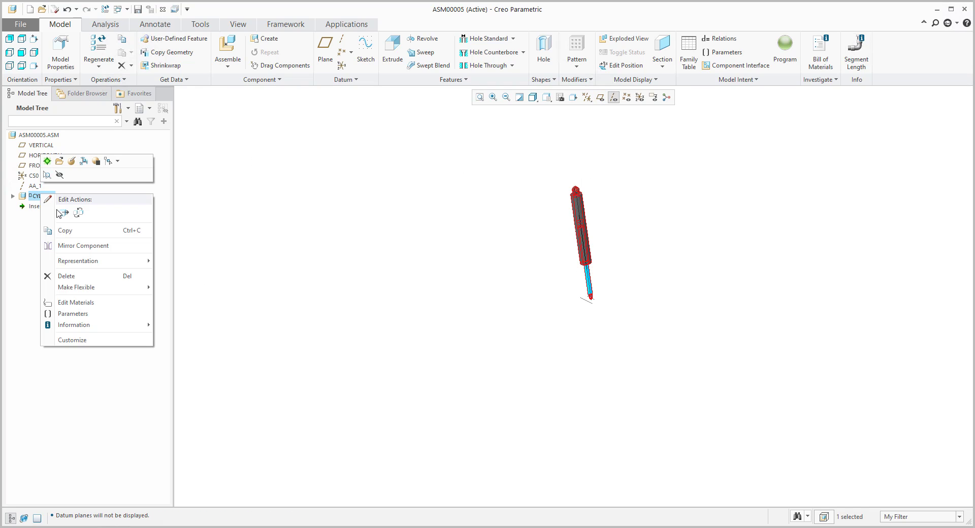
pyautogui.click(71, 163)
pyautogui.keyDown('ctrl'); pyautogui.keyDown('alt'); pyautogui.moveTo(538, 296); pyautogui.dragTo(441, 353); pyautogui.keyUp('alt'); pyautogui.keyUp('ctrl')
pyautogui.keyDown('ctrl'); pyautogui.keyDown('alt'); pyautogui.moveTo(441, 352); pyautogui.dragTo(437, 266, button='middle'); pyautogui.keyUp('alt'); pyautogui.keyUp('ctrl')
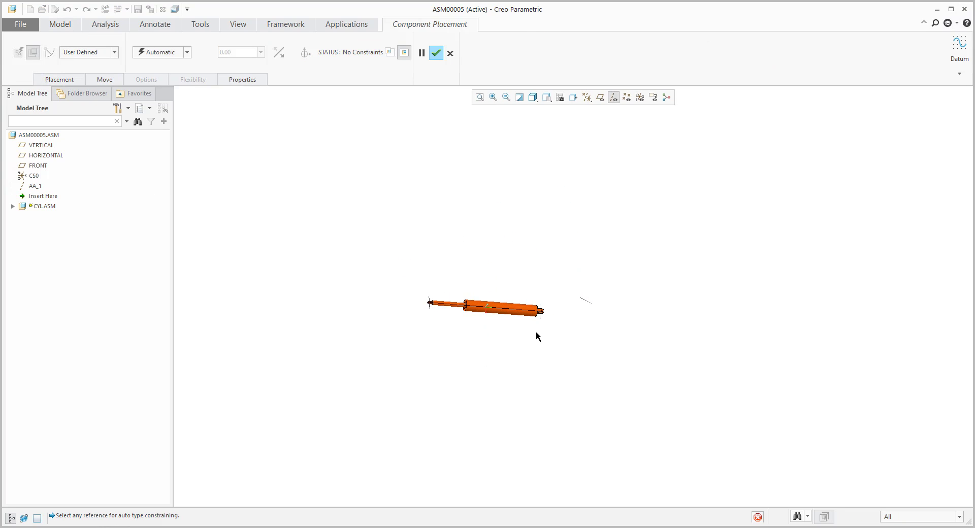
pyautogui.scroll(-3, 538, 336)
pyautogui.scroll(-1, 538, 337)
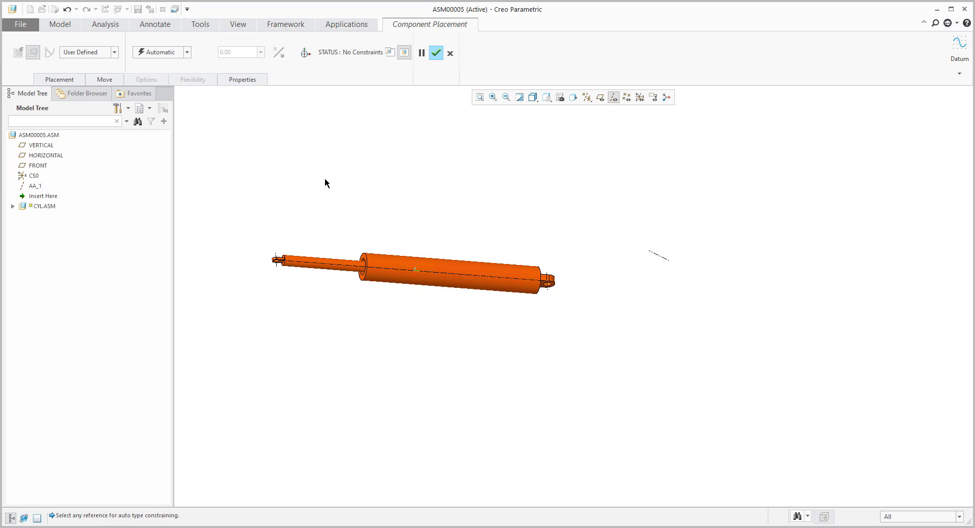
pyautogui.click(66, 81)
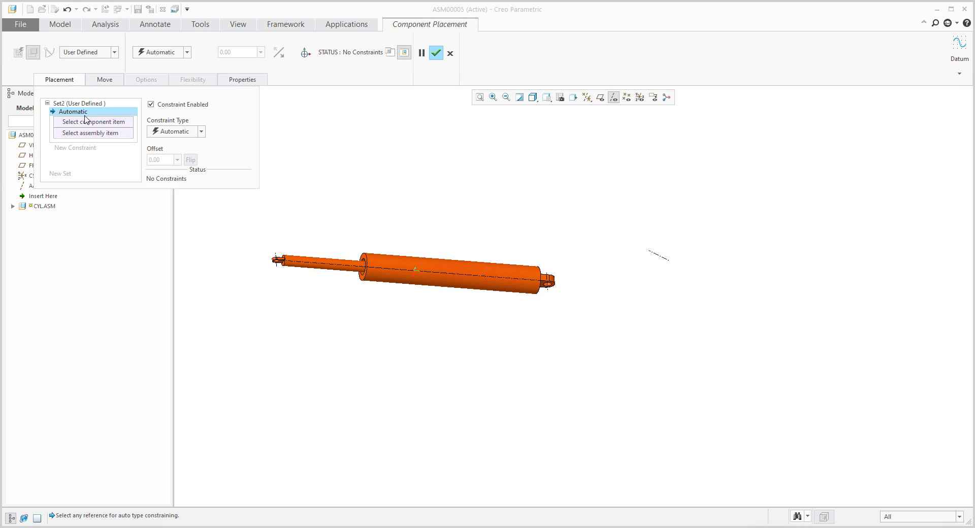
# Make it a Pin connection aligning the cylinder's eye axis with AA_1.
pyautogui.click(95, 53)
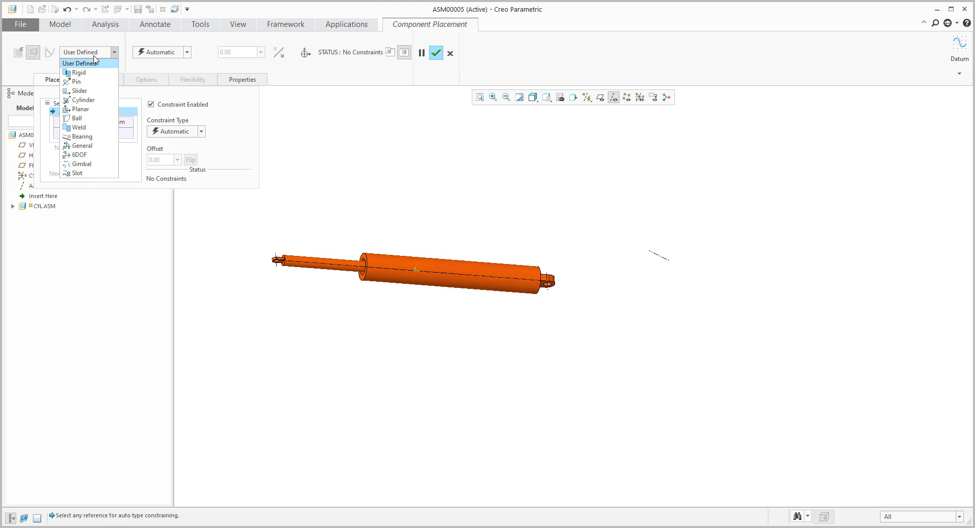
pyautogui.click(76, 82)
pyautogui.scroll(-4, 550, 300)
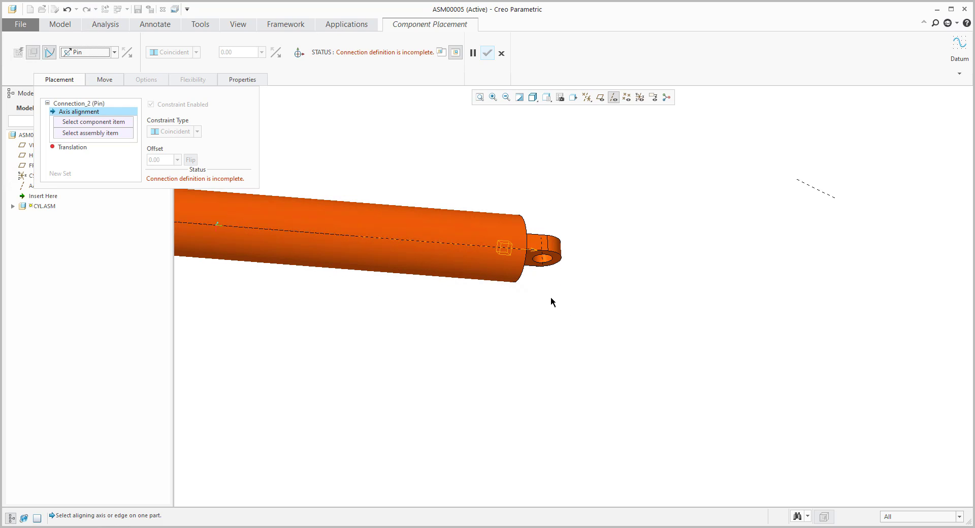
pyautogui.click(545, 262)
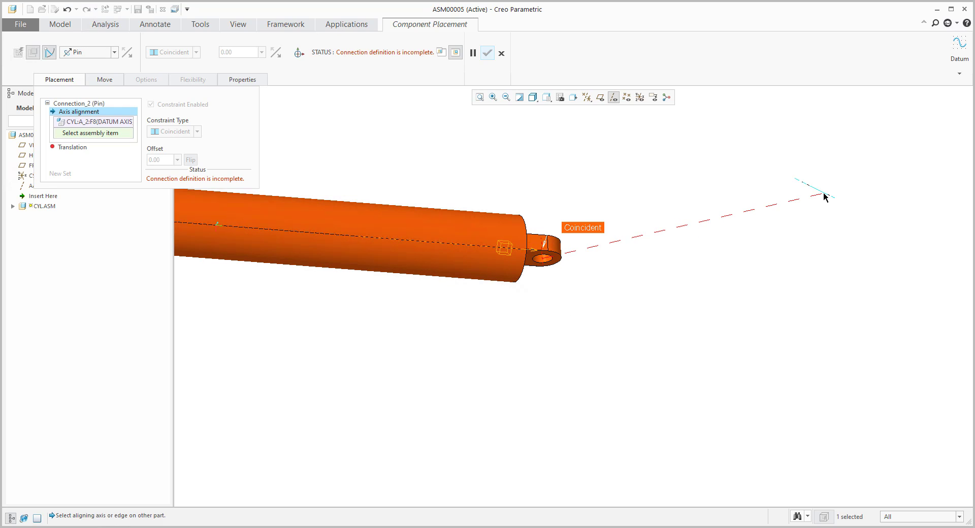
pyautogui.click(825, 196)
pyautogui.scroll(3, 639, 312)
pyautogui.keyDown('ctrl'); pyautogui.keyDown('alt'); pyautogui.moveTo(599, 277); pyautogui.dragTo(552, 182); pyautogui.keyUp('alt'); pyautogui.keyUp('ctrl')
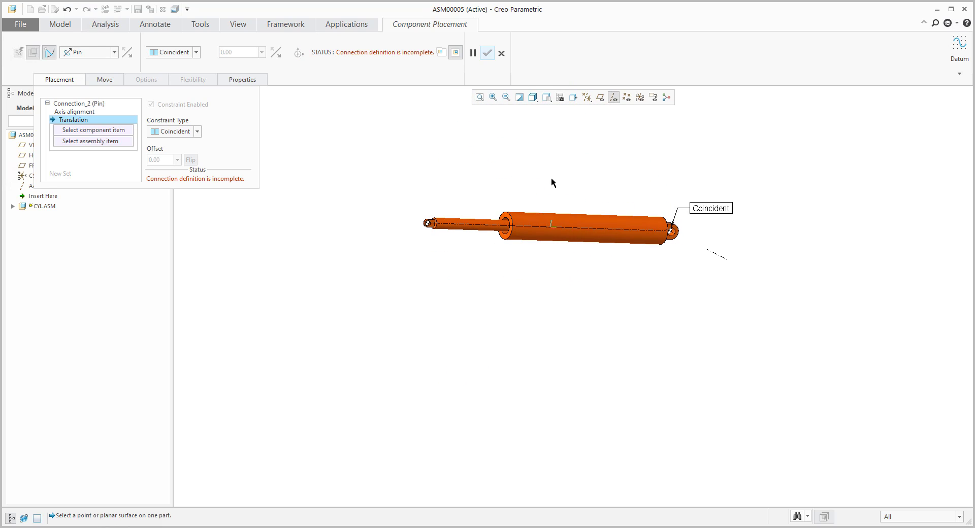
# Align the cylinder's VERTICAL plane with the assembly's VERTICAL plane and accept placement.
pyautogui.click(600, 97)
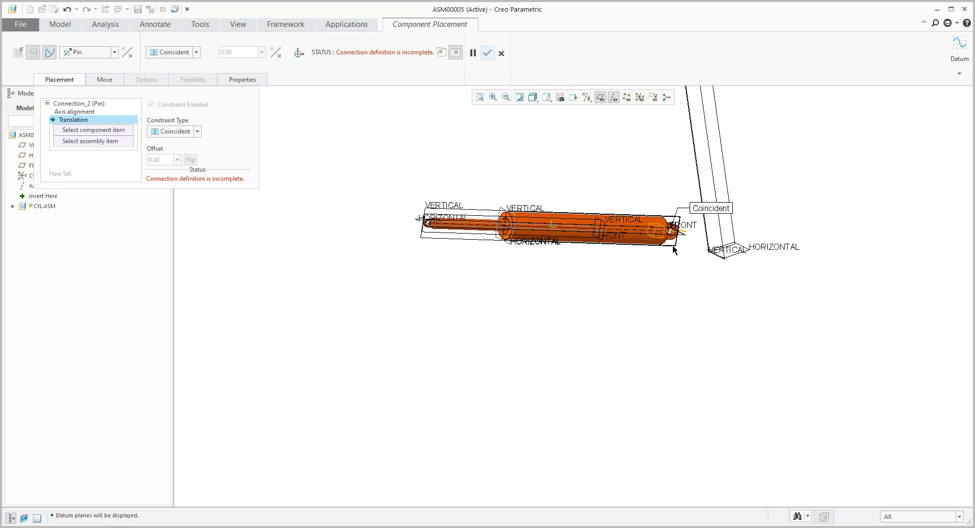
pyautogui.click(676, 246)
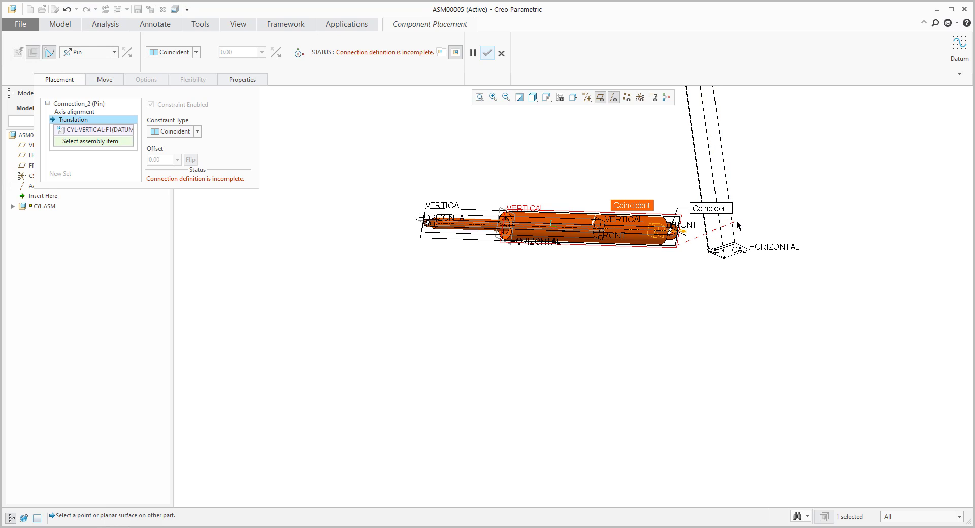
pyautogui.click(735, 225)
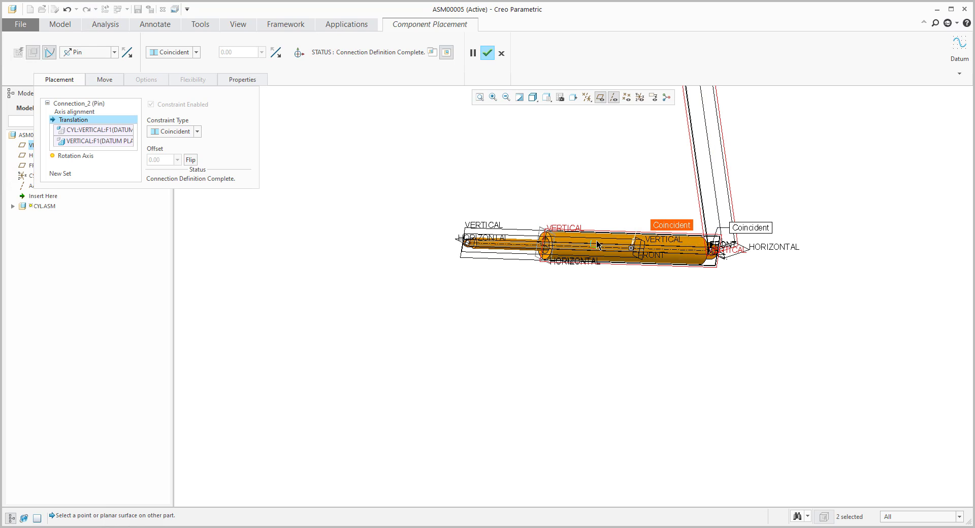
pyautogui.moveTo(589, 248)
pyautogui.keyDown('ctrl'); pyautogui.keyDown('alt'); pyautogui.mouseDown()
pyautogui.moveTo(582, 304)
pyautogui.moveTo(581, 247)
pyautogui.moveTo(580, 264)
pyautogui.mouseUp(); pyautogui.keyUp('alt'); pyautogui.keyUp('ctrl')
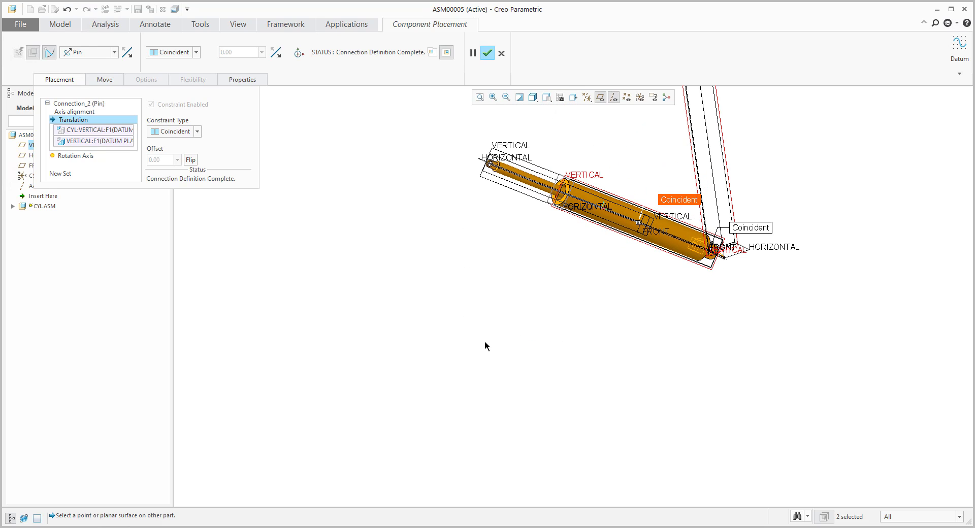
pyautogui.scroll(-2, 544, 350)
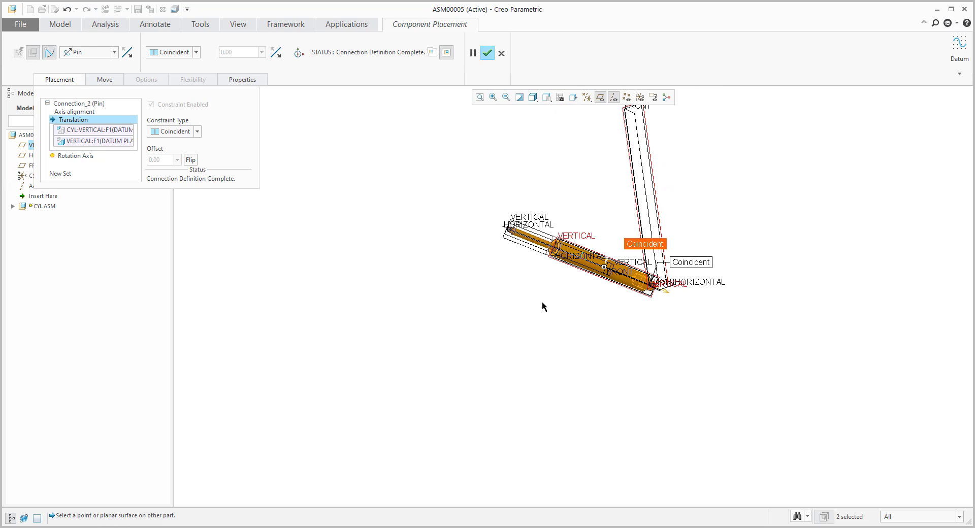
pyautogui.click(459, 289)
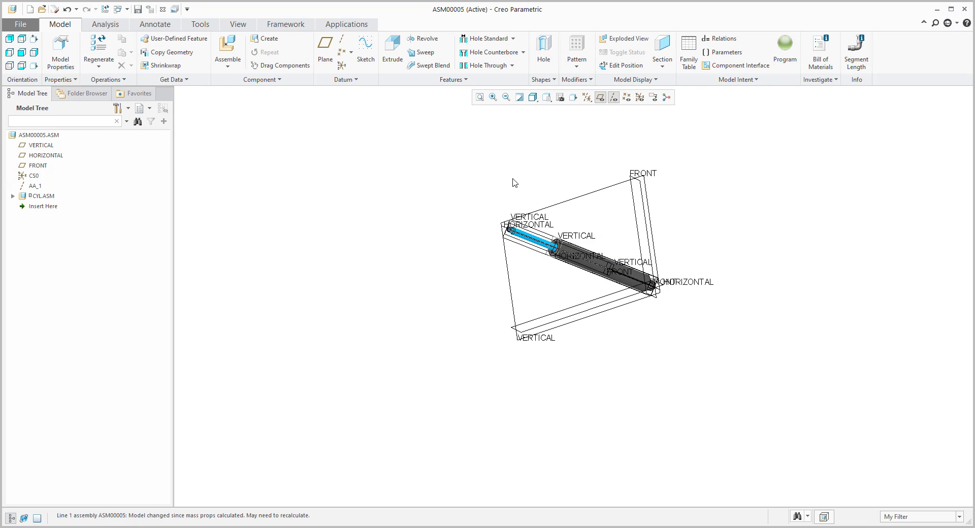
# Hide the datums, create new solid part q03, and display its datum planes.
pyautogui.click(614, 99)
pyautogui.click(600, 98)
pyautogui.moveTo(448, 209)
pyautogui.mouseDown(button='middle')
pyautogui.moveTo(464, 193)
pyautogui.moveTo(435, 200)
pyautogui.mouseUp(button='middle')
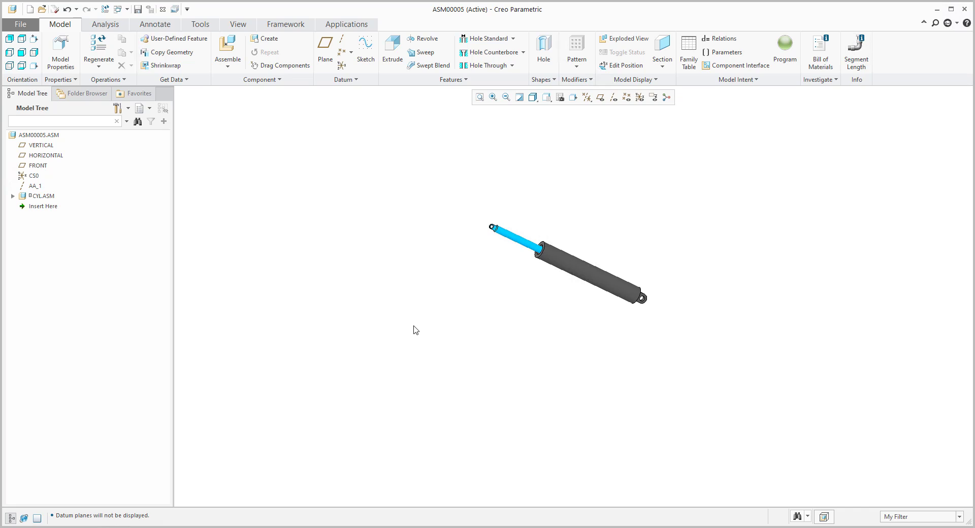
pyautogui.hotkey('ctrl', 'n')
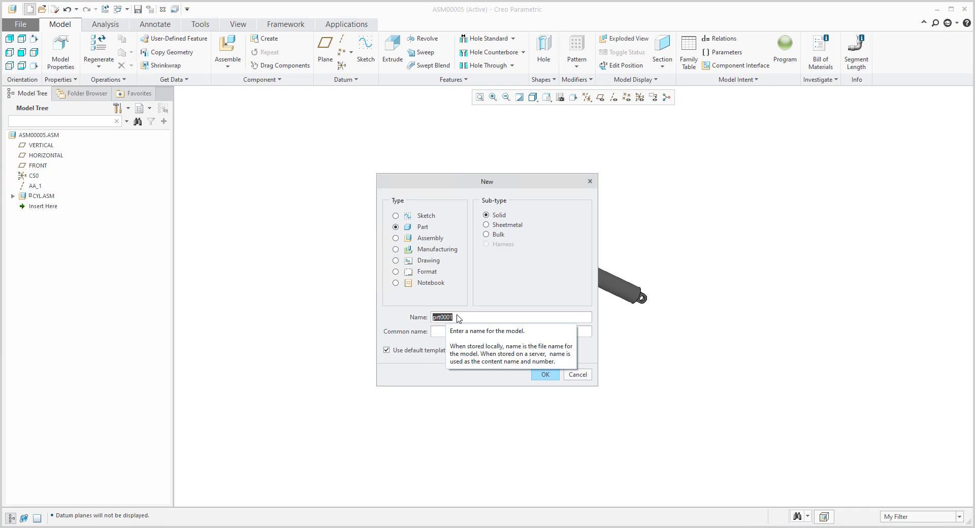
pyautogui.write('q03')
pyautogui.press('Return')
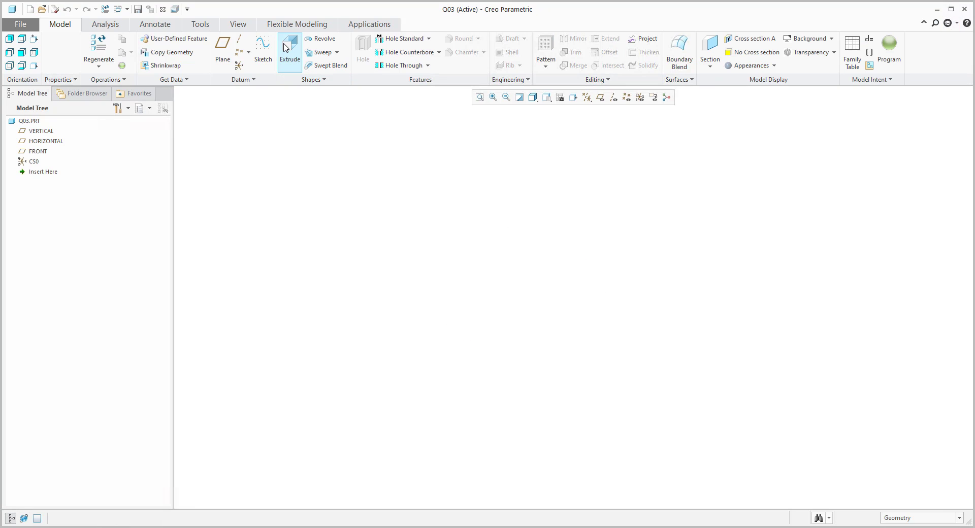
pyautogui.click(600, 97)
# Sketch a corner rectangle on the VERTICAL plane with its width set to 500.
pyautogui.click(290, 51)
pyautogui.moveTo(546, 225); pyautogui.dragTo(542, 235, button='middle')
pyautogui.click(537, 231)
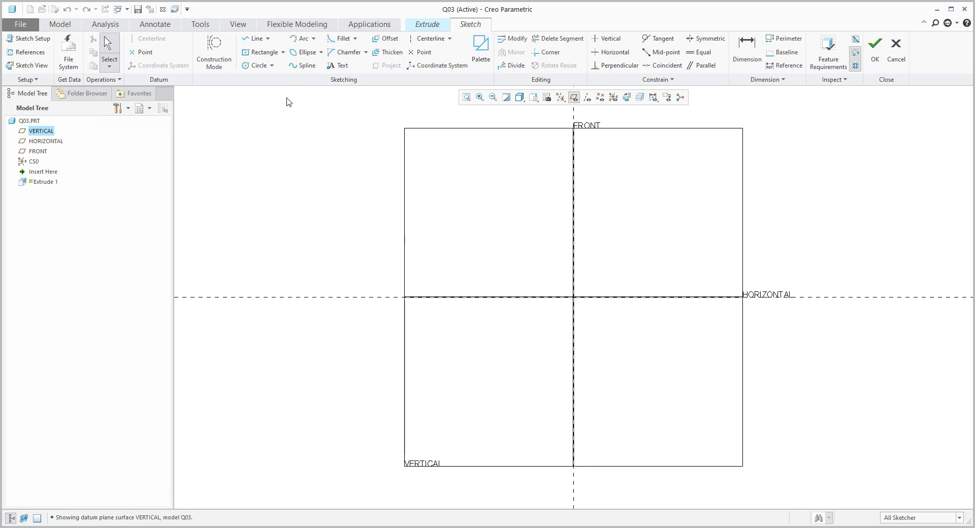
pyautogui.click(283, 52)
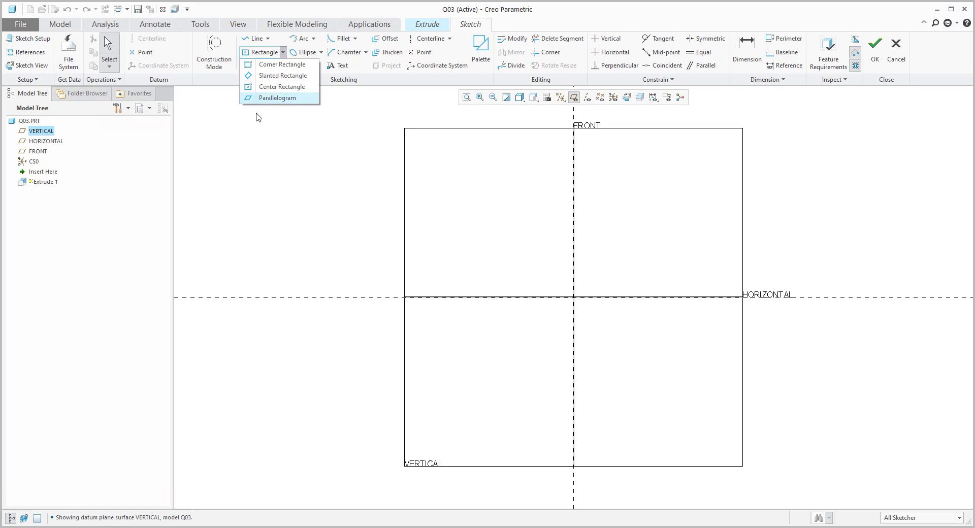
pyautogui.click(252, 64)
pyautogui.click(573, 297)
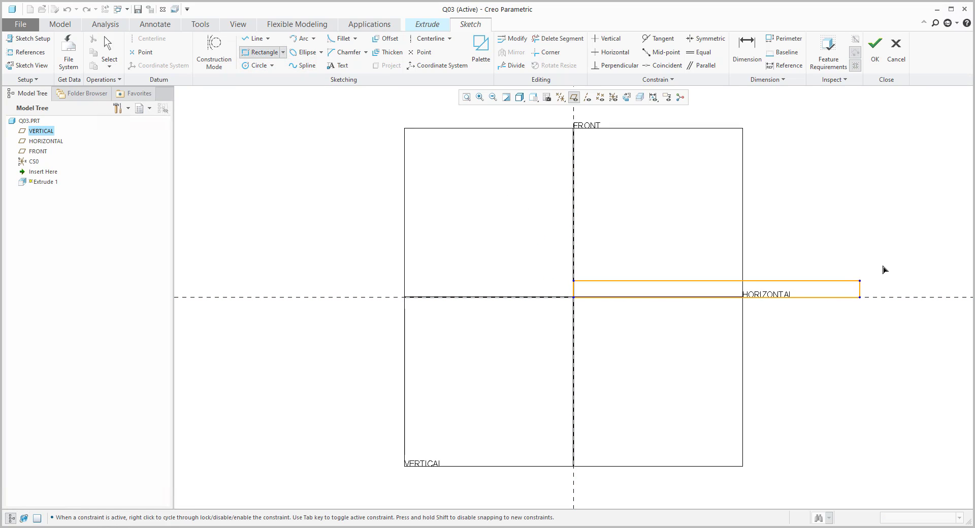
pyautogui.click(894, 267)
pyautogui.middleClick(790, 221)
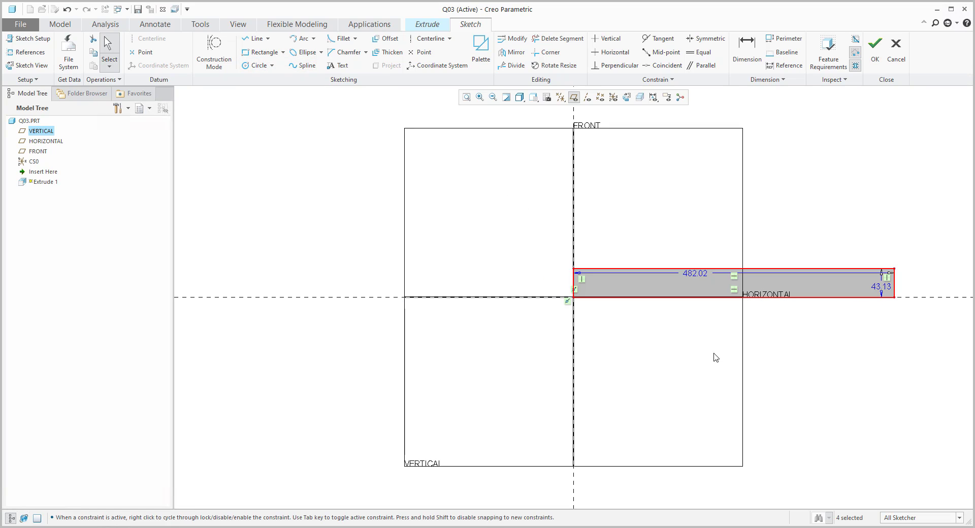
pyautogui.doubleClick(693, 274)
pyautogui.write('500')
pyautogui.press('Return')
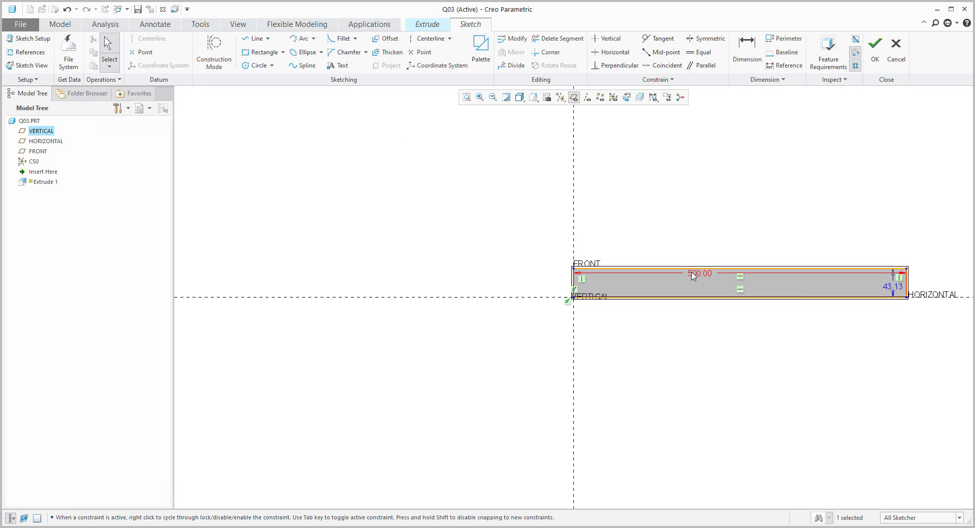
pyautogui.click(874, 49)
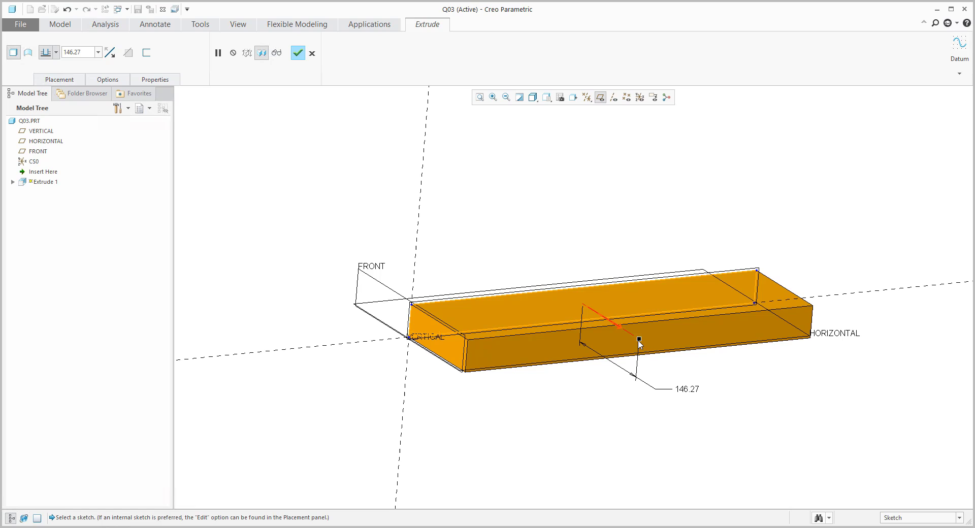
# Extrude the rectangle symmetrically to a depth of 25.90.
pyautogui.rightClick(638, 343)
pyautogui.click(663, 374)
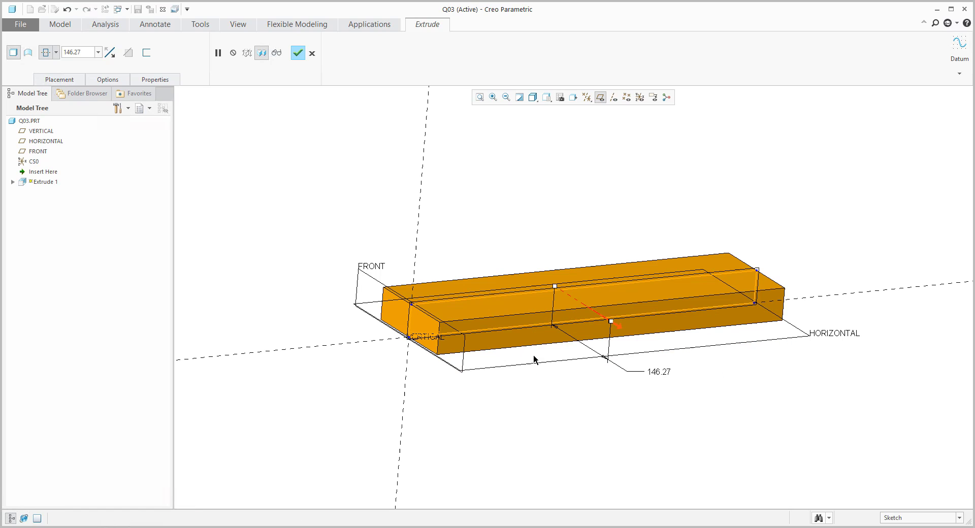
pyautogui.moveTo(610, 325); pyautogui.dragTo(587, 313)
pyautogui.moveTo(462, 391); pyautogui.dragTo(450, 376, button='middle')
pyautogui.moveTo(391, 338); pyautogui.dragTo(324, 243, button='middle')
pyautogui.middleClick(324, 243)
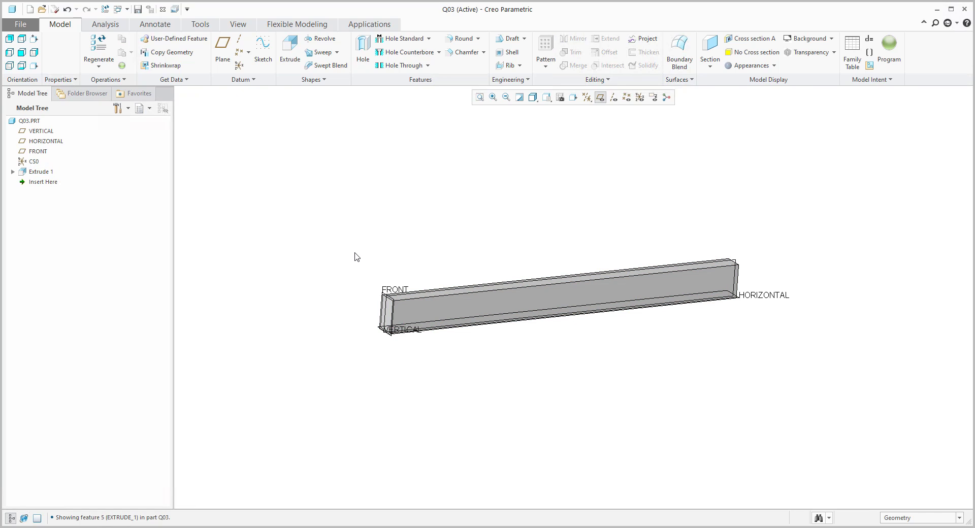
pyautogui.click(464, 38)
# Start Round 1 with a full round across the two edges at the bar's near end.
pyautogui.scroll(5, 521, 178)
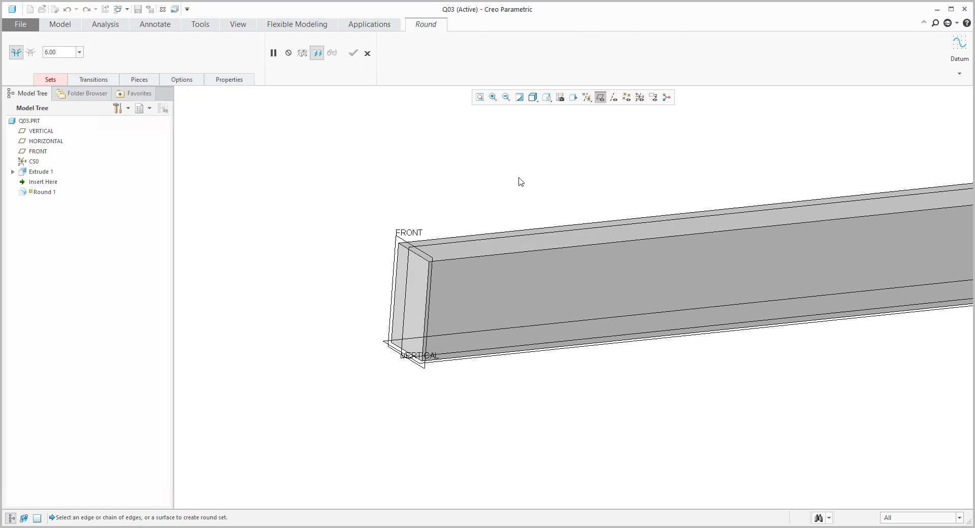
pyautogui.click(418, 258)
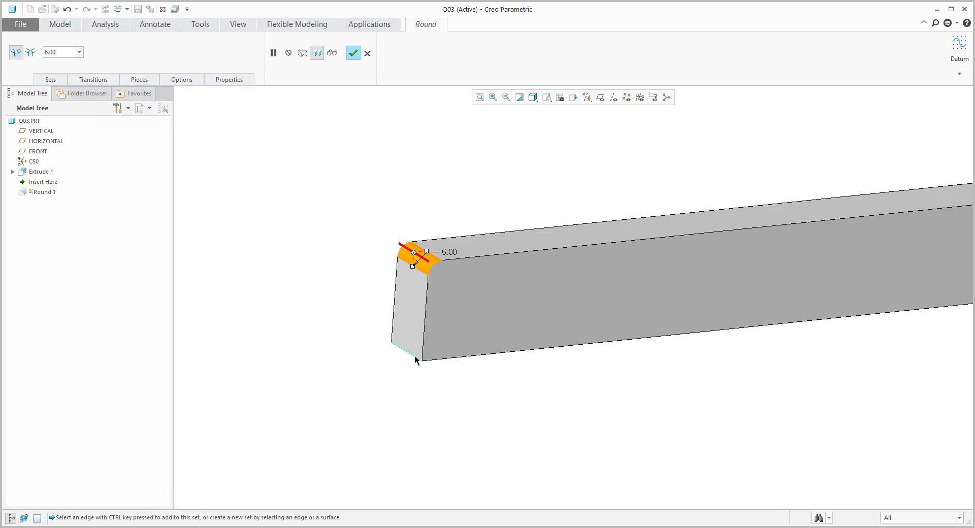
pyautogui.keyDown('ctrl'); pyautogui.click(414, 359); pyautogui.keyUp('ctrl')
pyautogui.rightClick(346, 280)
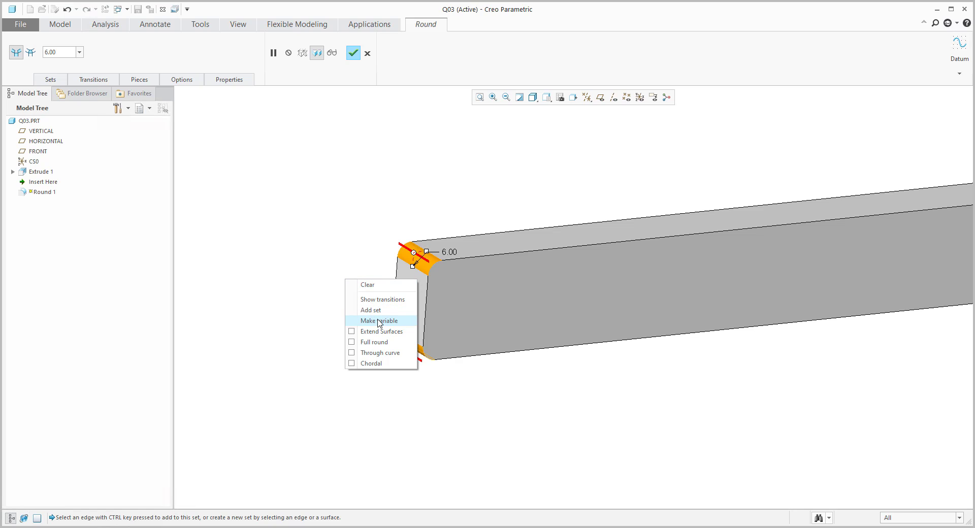
pyautogui.click(375, 342)
# Add a full-round set at the far end, finish the round, and show datum axes.
pyautogui.scroll(-3, 751, 289)
pyautogui.moveTo(751, 289); pyautogui.dragTo(751, 312, button='middle')
pyautogui.click(800, 260)
pyautogui.rightClick(685, 344)
pyautogui.click(727, 415)
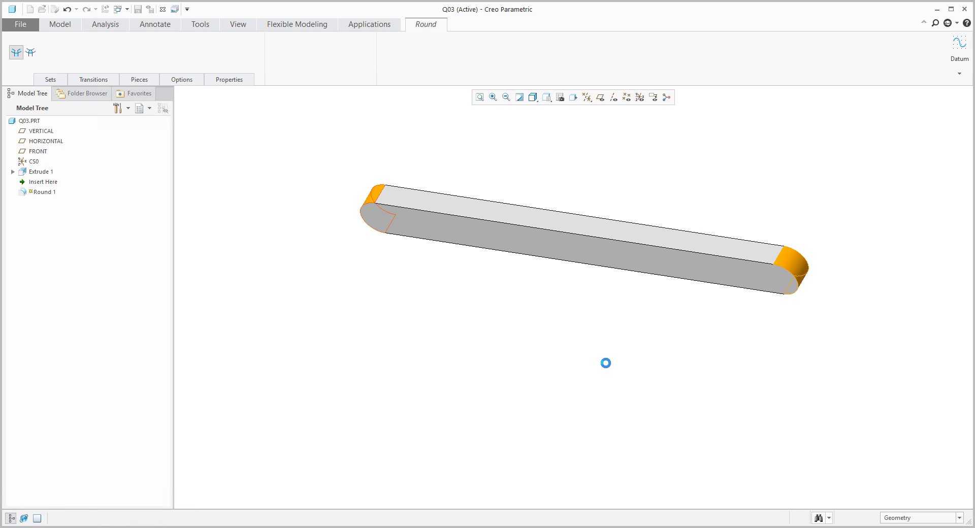
pyautogui.middleClick(606, 363)
pyautogui.click(613, 97)
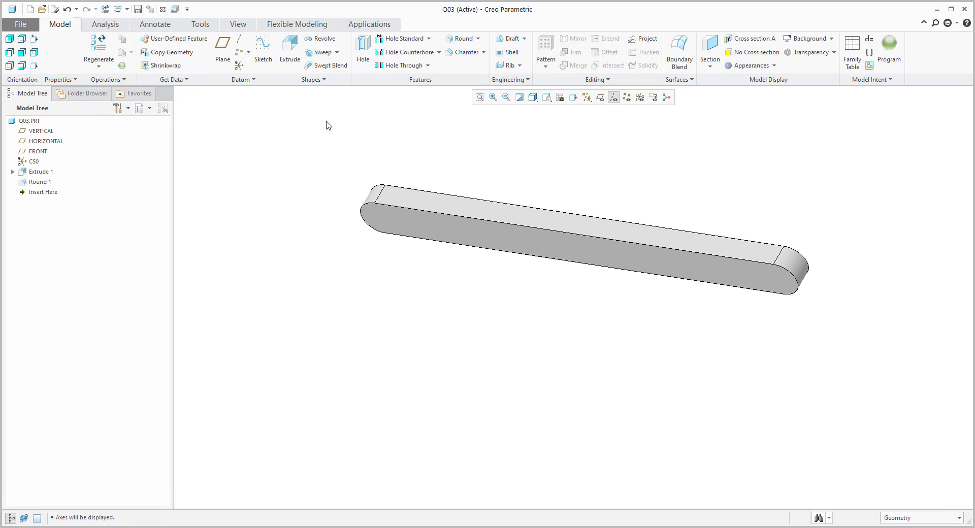
# Create datum axes A_1 and A_2 through the near and far rounded ends.
pyautogui.click(238, 38)
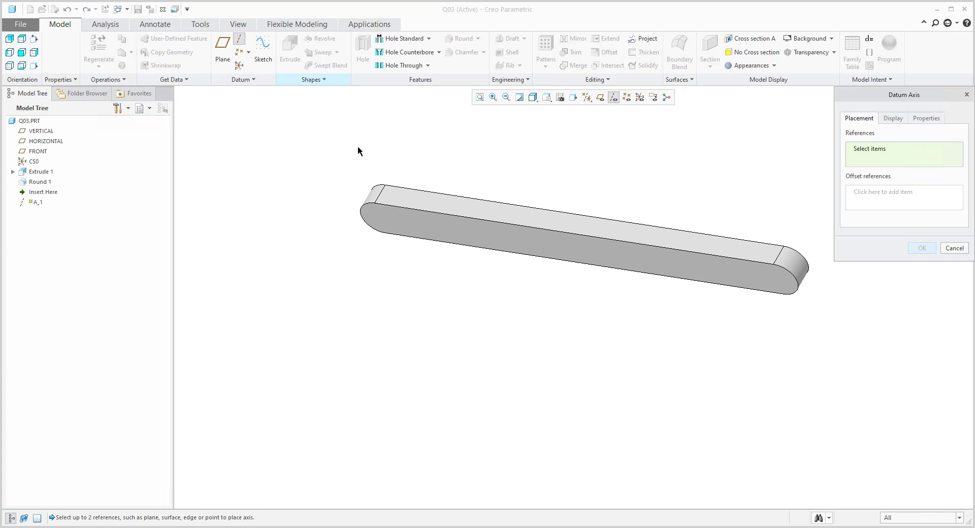
pyautogui.click(374, 201)
pyautogui.middleClick(516, 161)
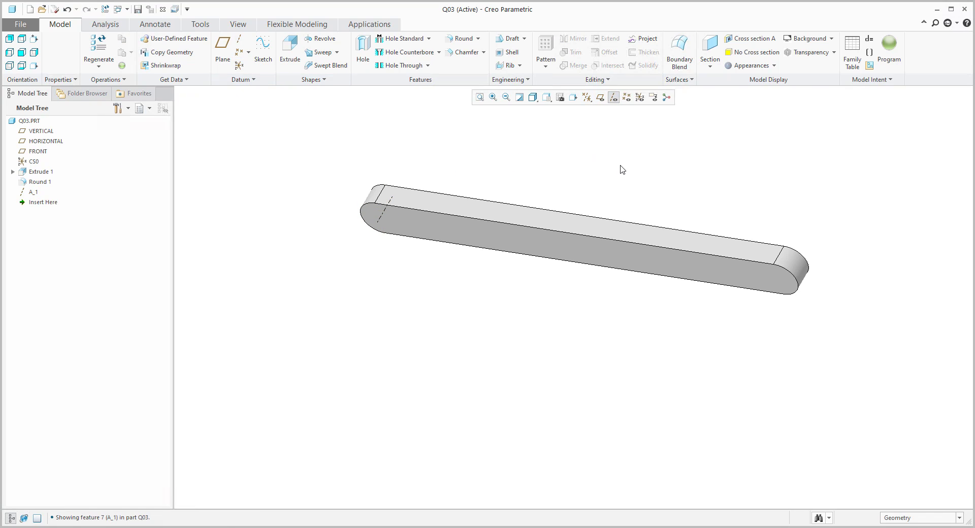
pyautogui.click(800, 271)
pyautogui.click(239, 39)
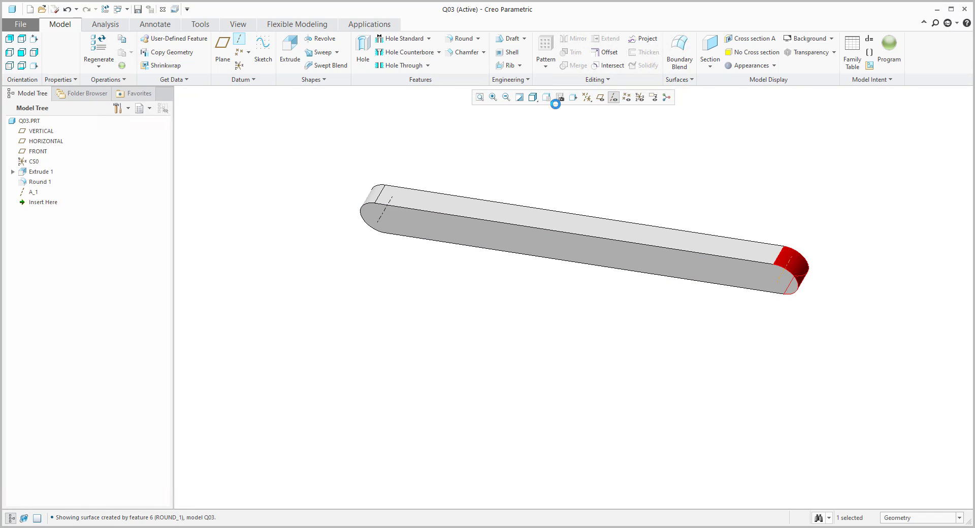
# Drill a 19.30 diameter Through All hole on axis A_1.
pyautogui.click(363, 49)
pyautogui.click(381, 219)
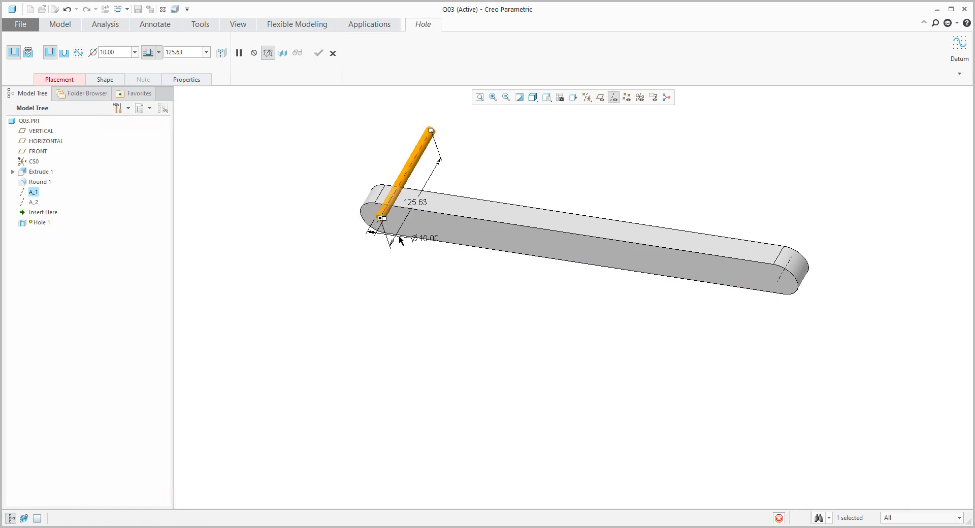
pyautogui.keyDown('ctrl'); pyautogui.click(383, 226); pyautogui.keyUp('ctrl')
pyautogui.scroll(-3, 378, 227)
pyautogui.moveTo(404, 205); pyautogui.dragTo(416, 206)
pyautogui.scroll(3, 378, 292)
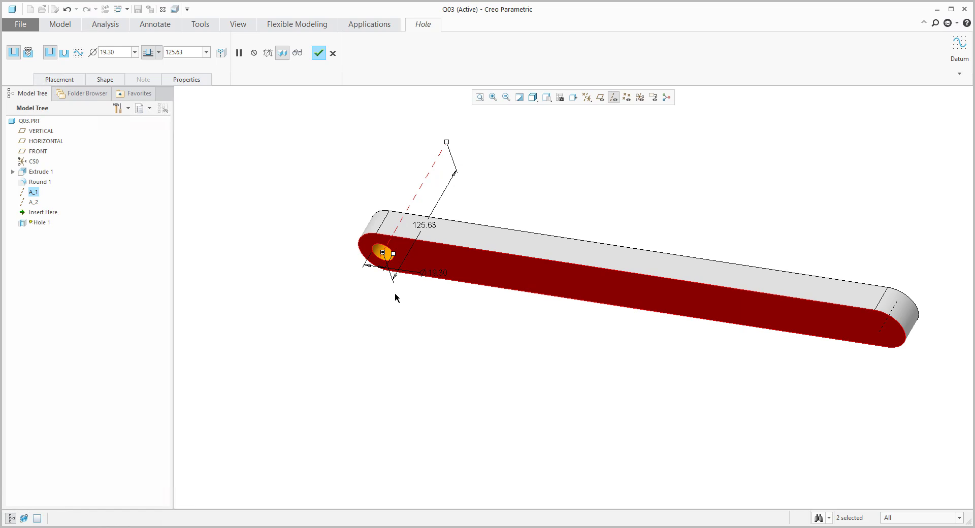
pyautogui.click(147, 53)
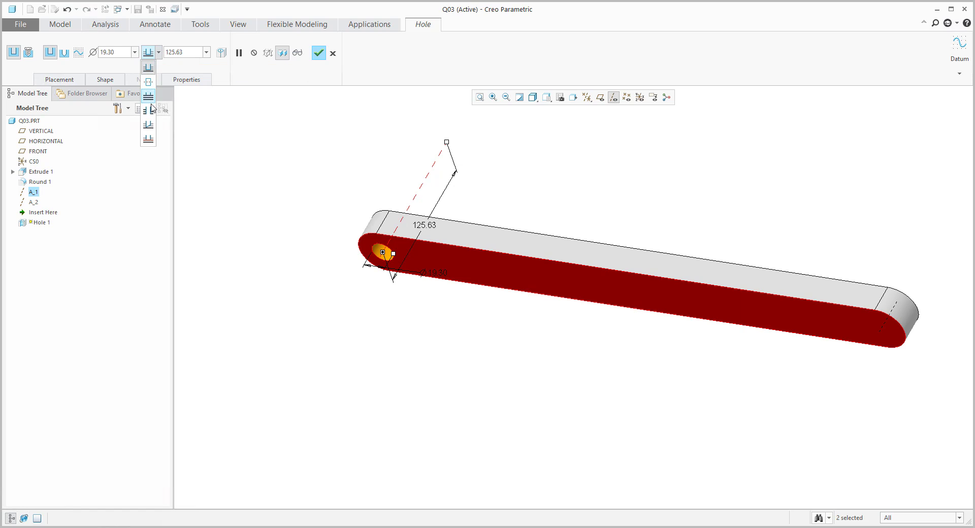
pyautogui.click(150, 111)
pyautogui.middleClick(333, 287)
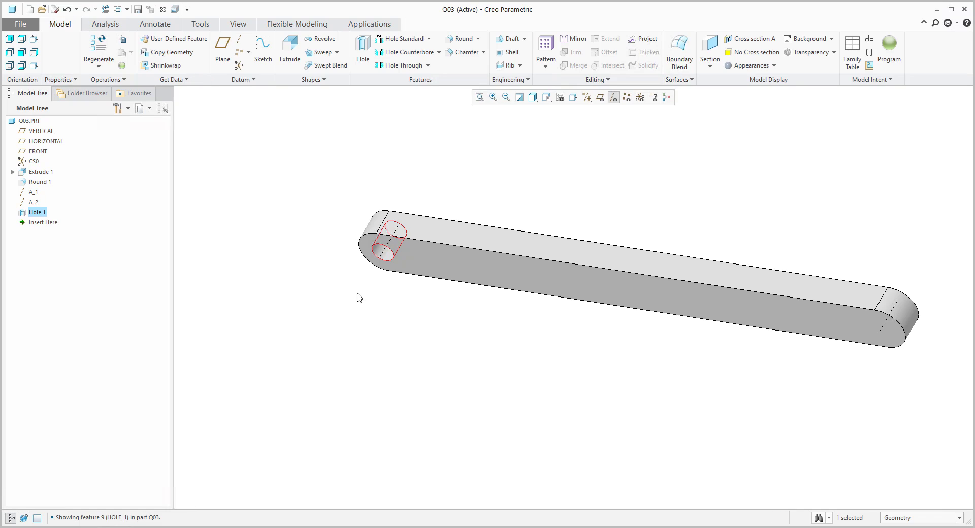
# Add a matching through hole at the far end and orbit to inspect both holes.
pyautogui.press('h')
pyautogui.click(861, 327)
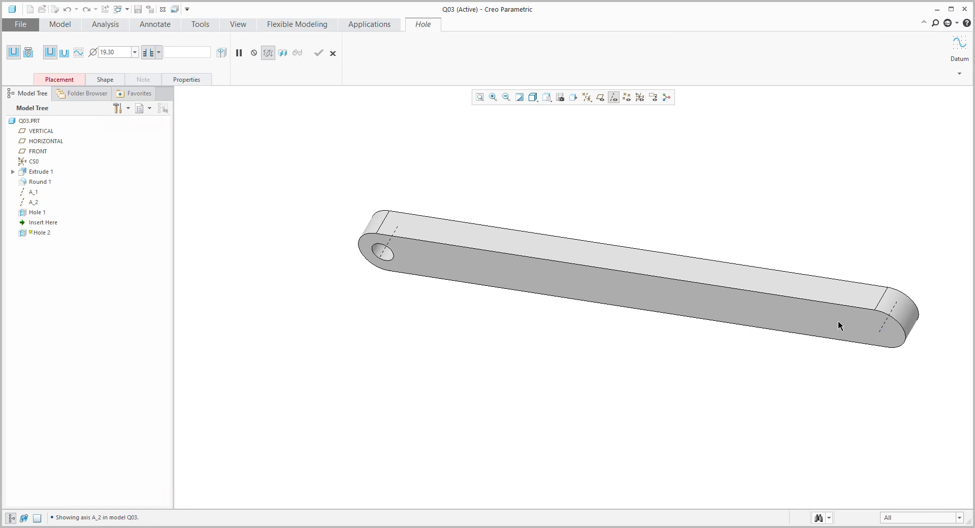
pyautogui.middleClick(641, 368)
pyautogui.moveTo(355, 269); pyautogui.dragTo(532, 318, button='middle')
pyautogui.scroll(-4, 528, 319)
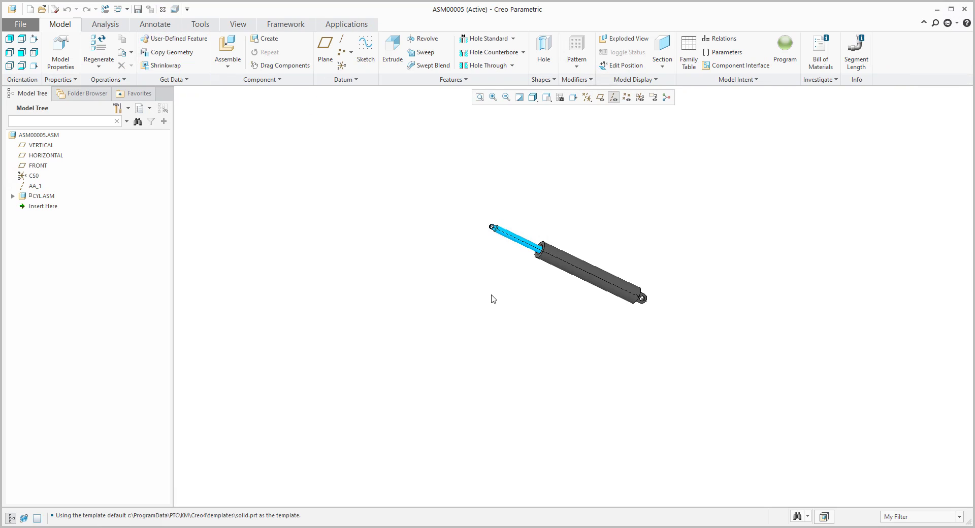
# Show datum planes and create datum plane ADTM1 offset from FRONT.
pyautogui.click(600, 97)
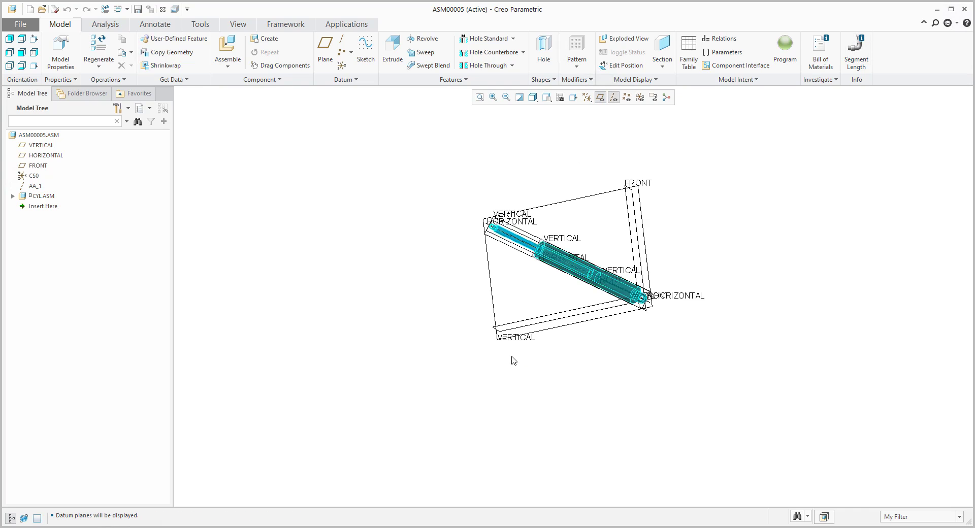
pyautogui.moveTo(439, 296); pyautogui.dragTo(442, 301, button='middle')
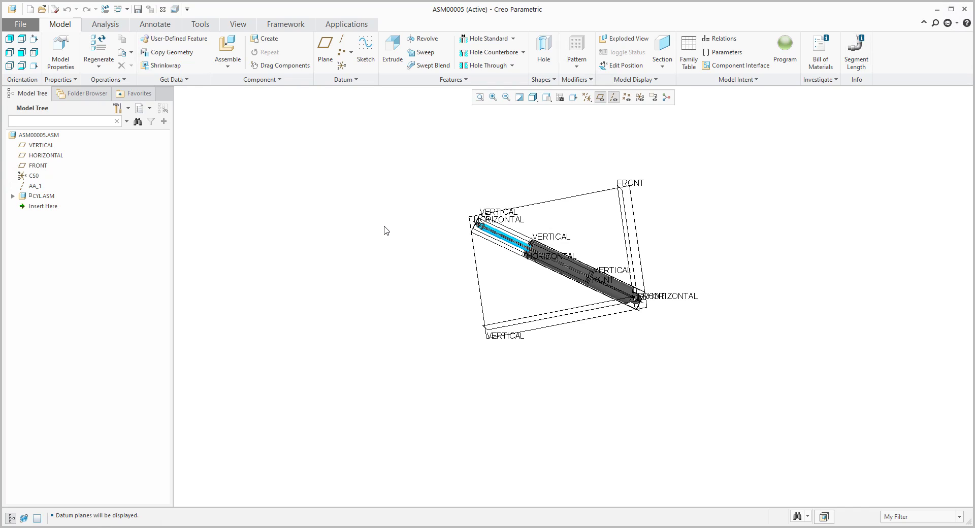
pyautogui.click(325, 51)
pyautogui.click(626, 221)
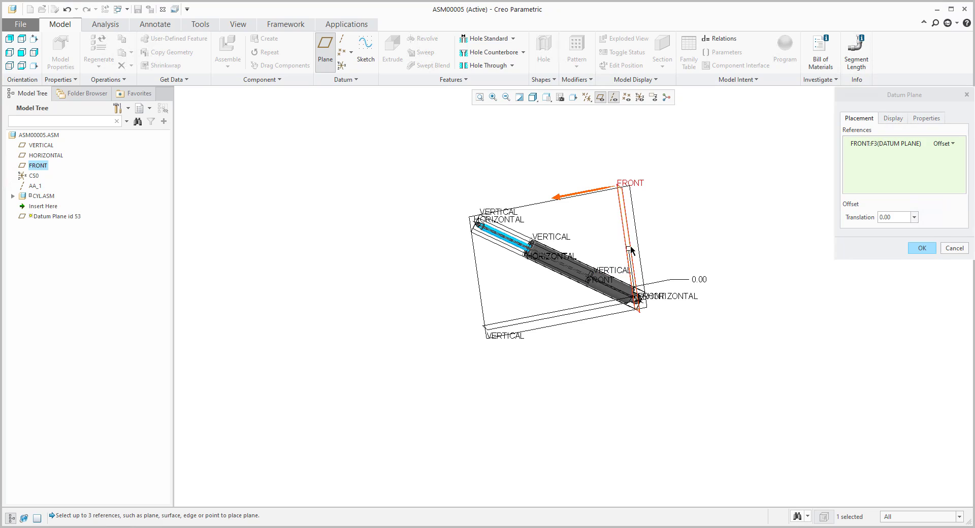
pyautogui.moveTo(631, 250); pyautogui.dragTo(380, 259)
pyautogui.middleClick(409, 233)
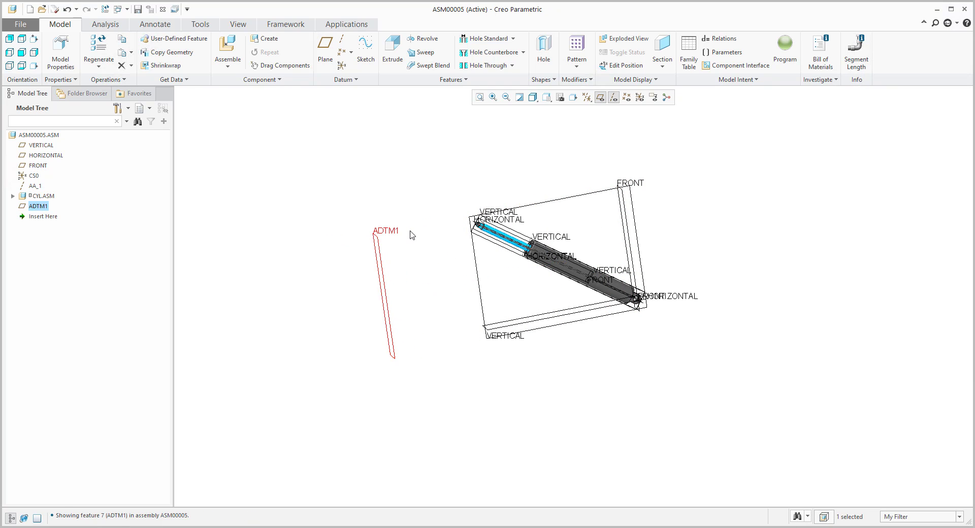
pyautogui.click(367, 187)
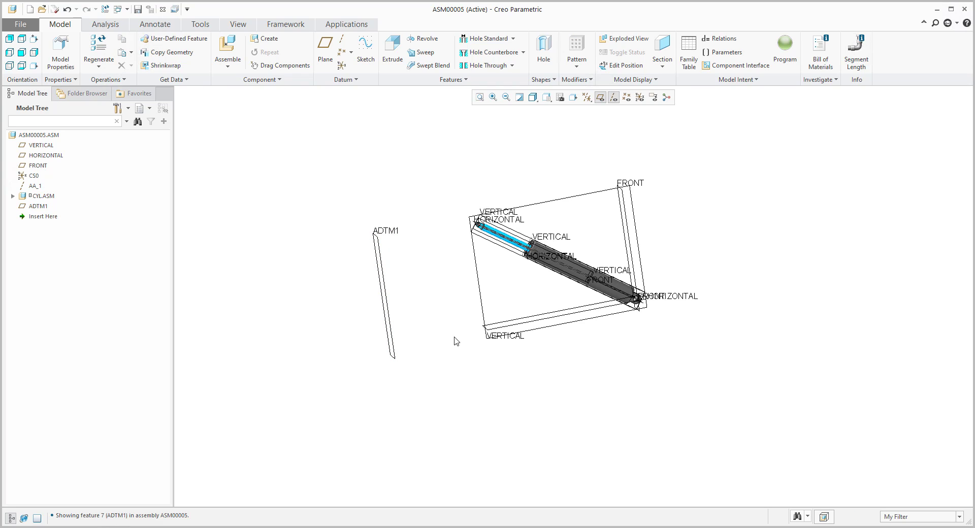
# Create datum plane ADTM2 offset 281.70 from HORIZONTAL.
pyautogui.click(325, 51)
pyautogui.click(524, 318)
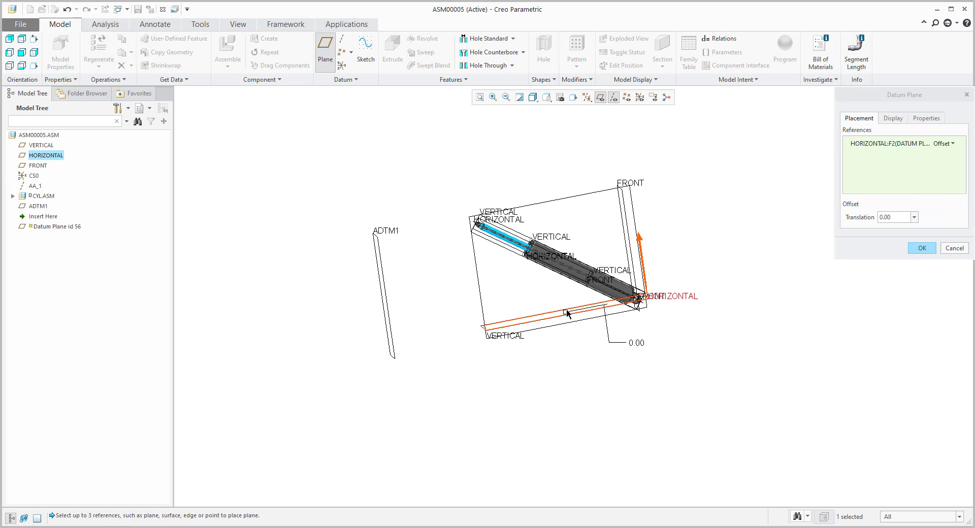
pyautogui.moveTo(565, 312); pyautogui.dragTo(533, 221)
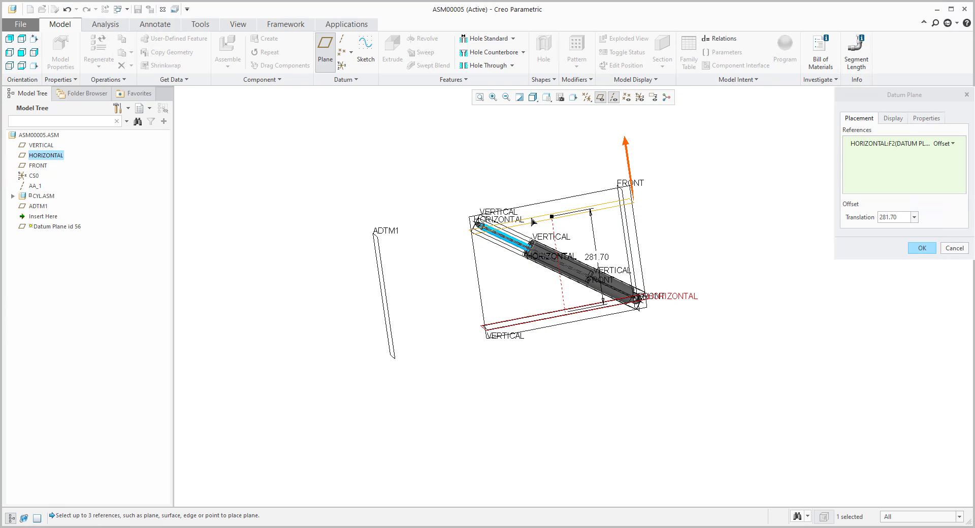
pyautogui.middleClick(452, 167)
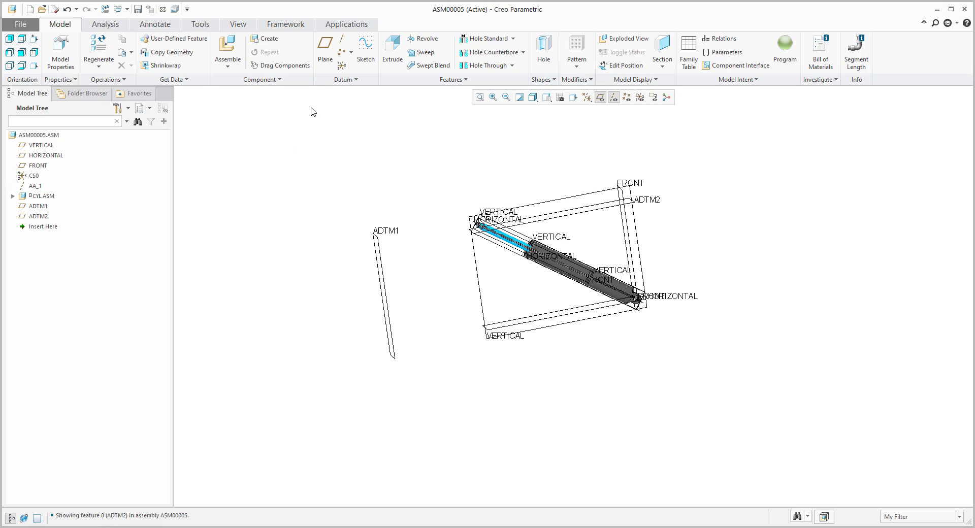
# Create datum axis AA_2 at the intersection of ADTM2 and ADTM1.
pyautogui.click(341, 40)
pyautogui.click(574, 211)
pyautogui.keyDown('ctrl'); pyautogui.click(383, 269); pyautogui.keyUp('ctrl')
pyautogui.middleClick(428, 267)
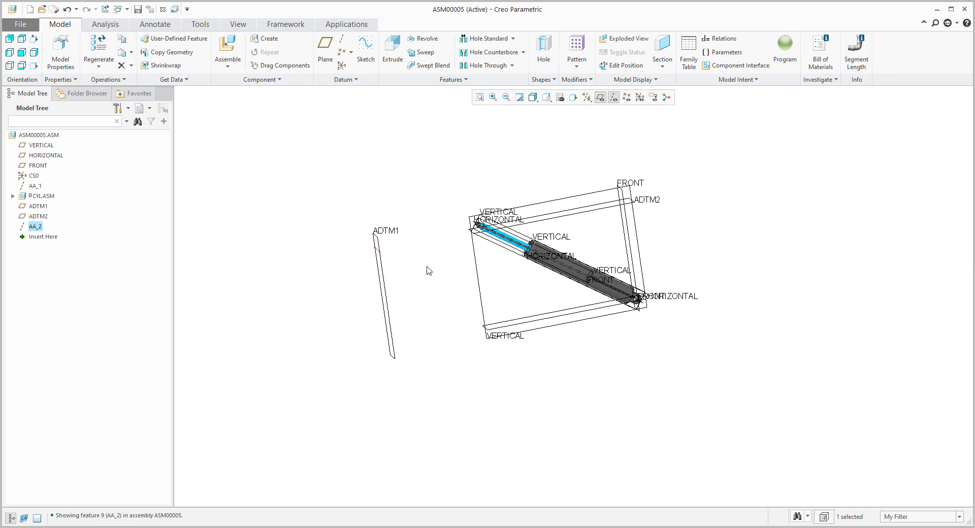
pyautogui.click(218, 290)
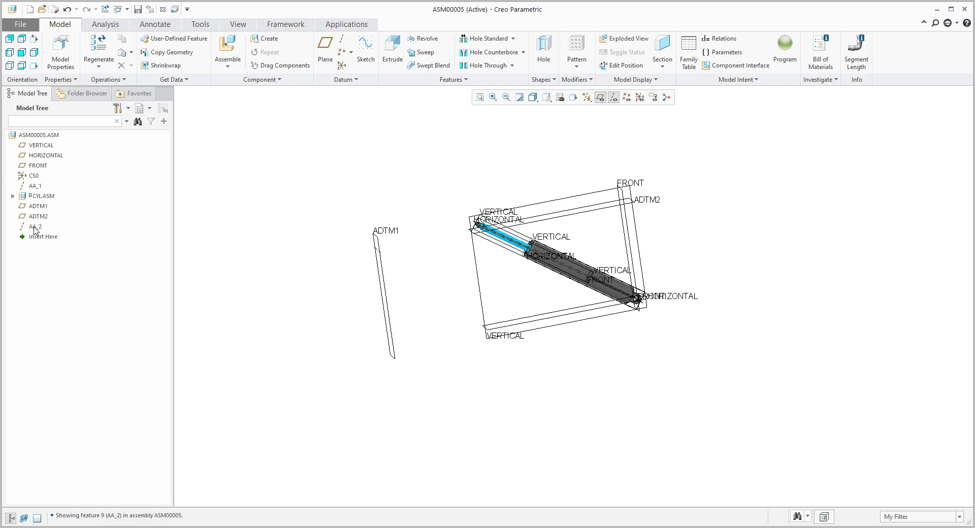
# Insert the q03 link bar from session and move it near the cylinder.
pyautogui.click(227, 51)
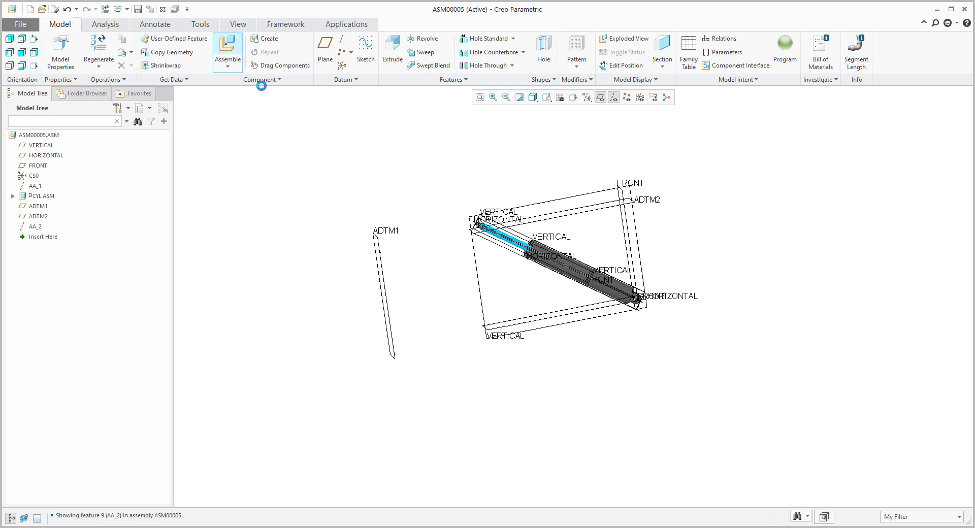
pyautogui.click(337, 217)
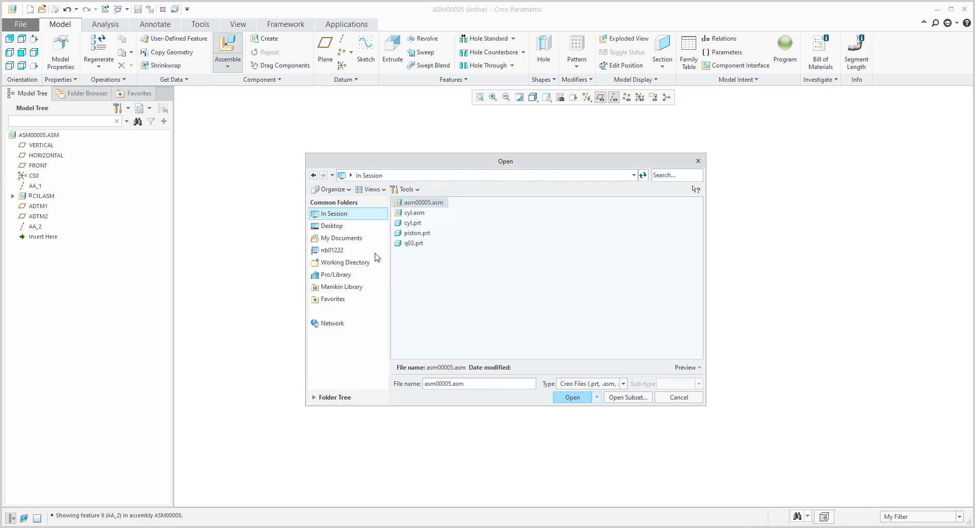
pyautogui.doubleClick(414, 243)
pyautogui.keyDown('ctrl'); pyautogui.keyDown('alt'); pyautogui.moveTo(592, 354); pyautogui.dragTo(465, 303, button='right'); pyautogui.keyUp('alt'); pyautogui.keyUp('ctrl')
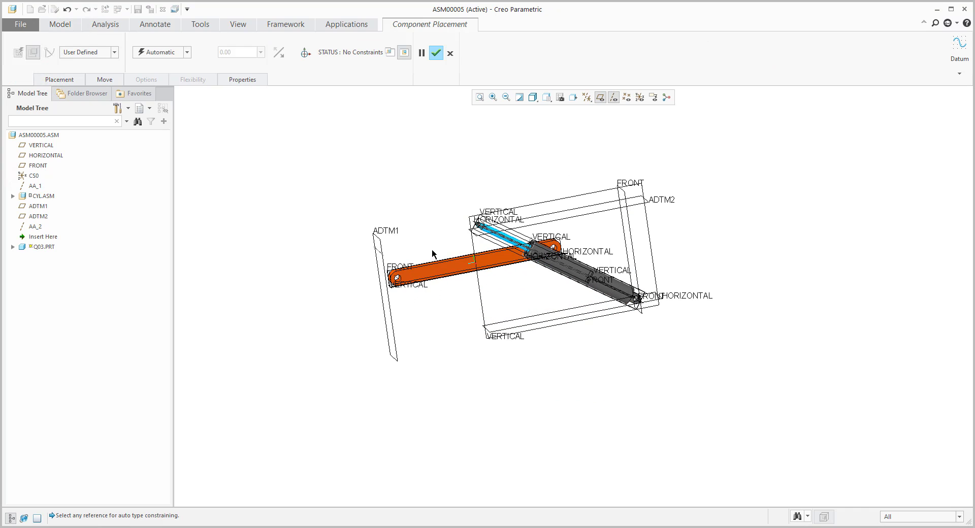
pyautogui.scroll(1, 433, 253)
pyautogui.scroll(1, 367, 264)
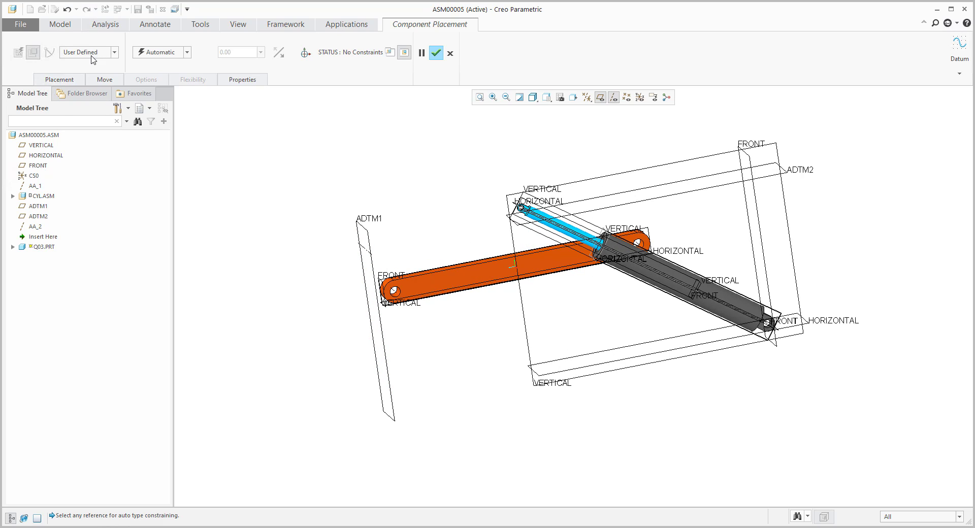
# Set the connection to Pin, aligning the bar's end-hole axis with the assembly pivot axis.
pyautogui.click(93, 59)
pyautogui.click(77, 81)
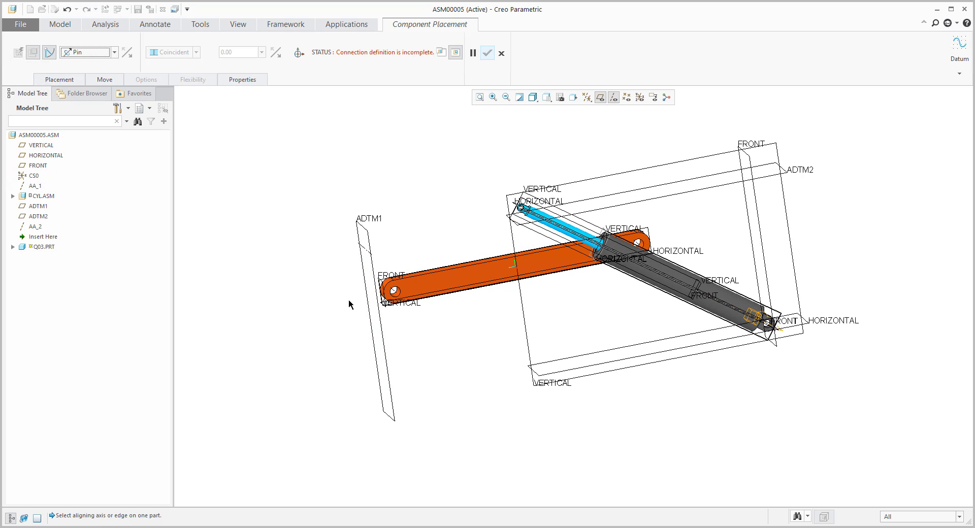
pyautogui.scroll(3, 374, 302)
pyautogui.click(437, 267)
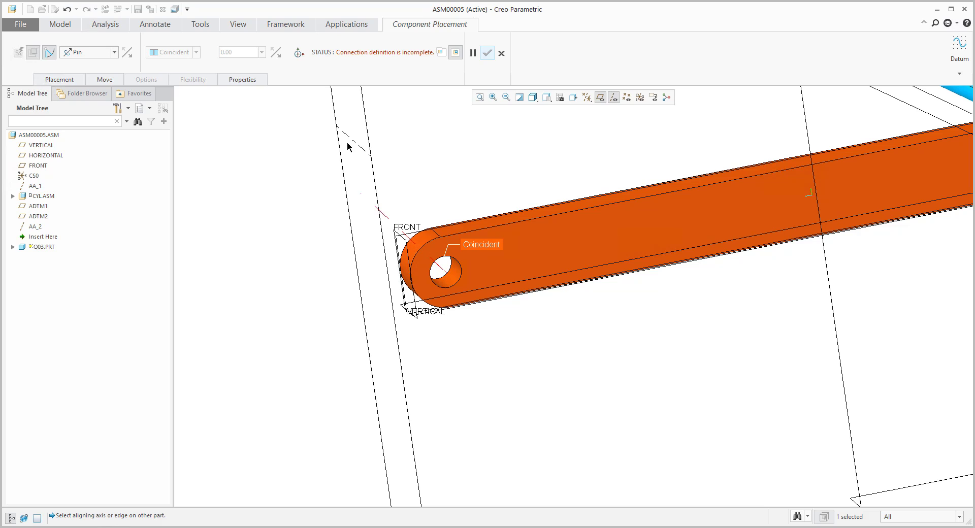
pyautogui.click(355, 146)
pyautogui.scroll(-5, 472, 325)
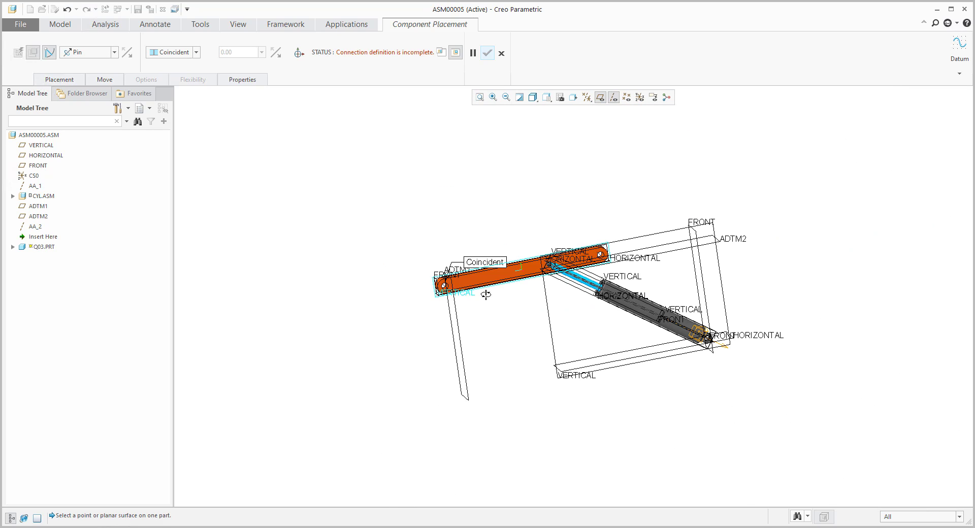
# Complete the pin by pairing a bar surface with the cylinder's VERTICAL plane.
pyautogui.moveTo(481, 296); pyautogui.dragTo(513, 324, button='middle')
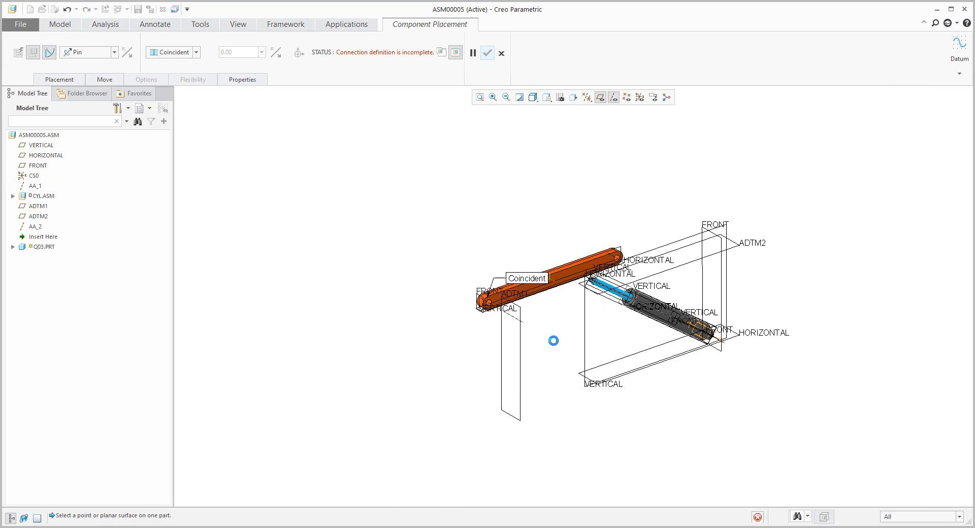
pyautogui.scroll(2, 554, 341)
pyautogui.scroll(3, 431, 300)
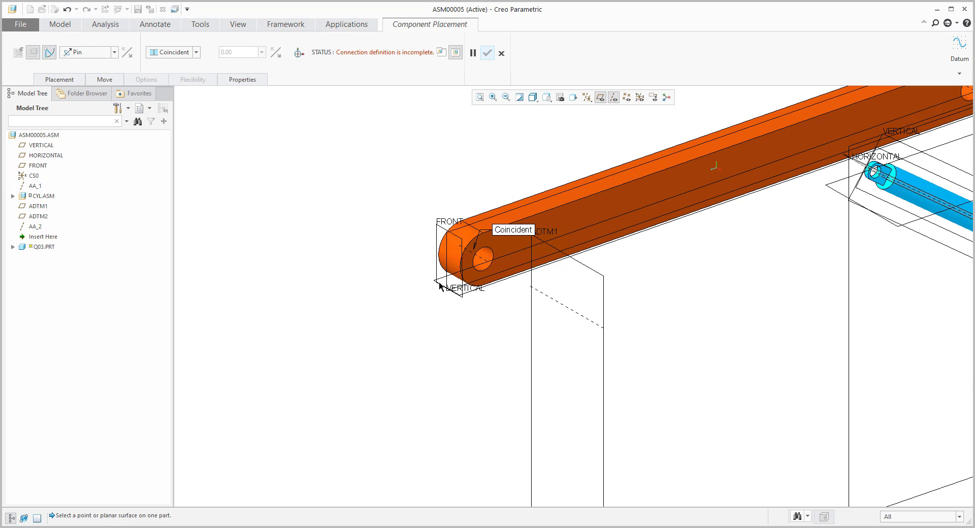
pyautogui.click(498, 321)
pyautogui.scroll(-2, 727, 426)
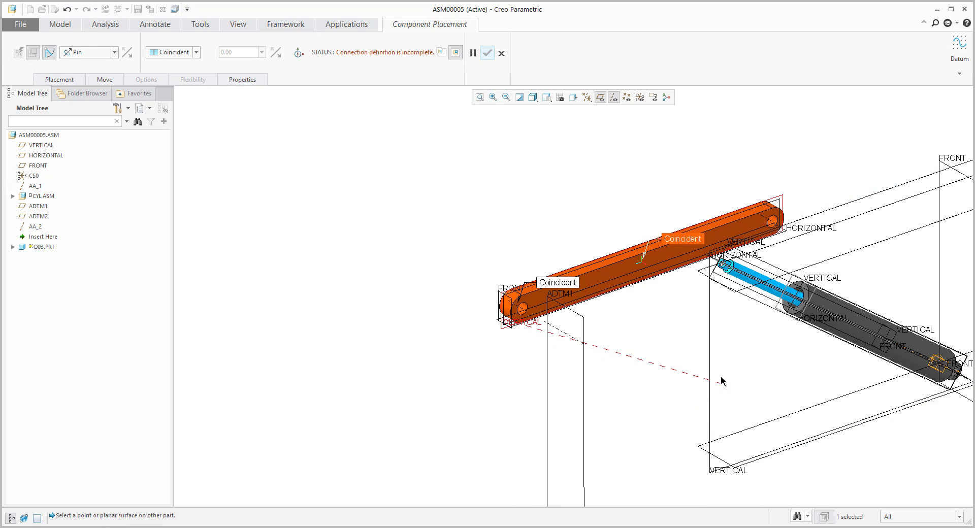
pyautogui.click(699, 360)
pyautogui.scroll(-2, 699, 360)
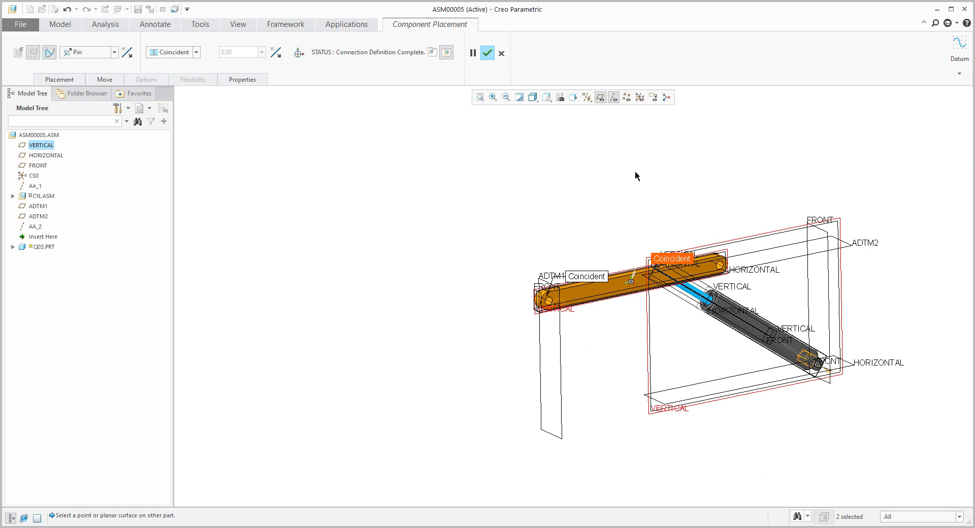
# Hide datums, swing the bar about its pin to test motion, then reopen placement details.
pyautogui.click(601, 97)
pyautogui.click(613, 97)
pyautogui.keyDown('shift'); pyautogui.moveTo(625, 209); pyautogui.dragTo(477, 167, button='middle'); pyautogui.keyUp('shift')
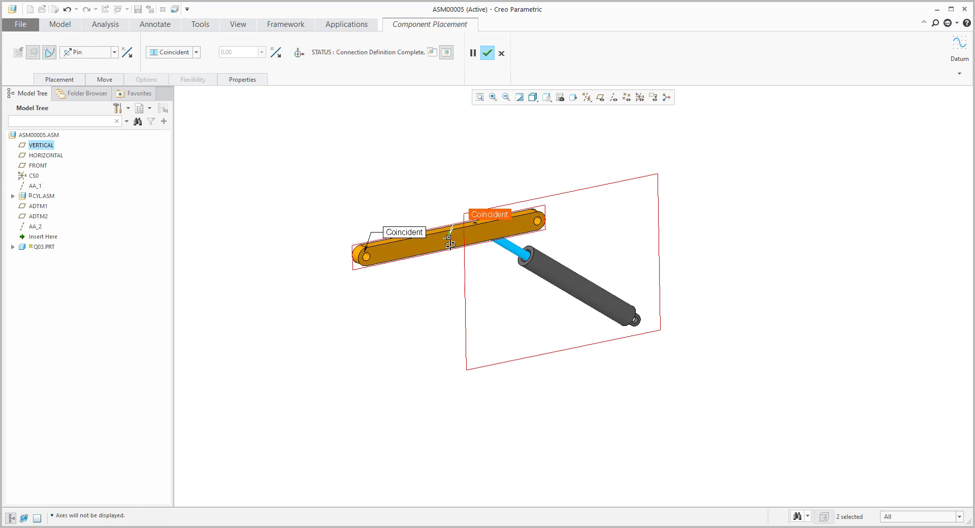
pyautogui.scroll(1, 449, 243)
pyautogui.keyDown('ctrl'); pyautogui.keyDown('alt'); pyautogui.moveTo(416, 254); pyautogui.dragTo(441, 233); pyautogui.keyUp('alt'); pyautogui.keyUp('ctrl')
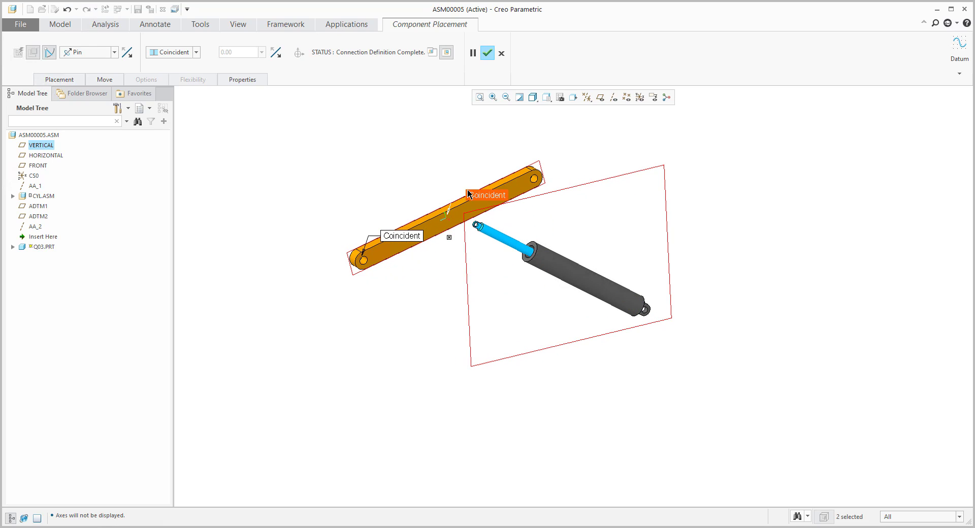
pyautogui.click(600, 97)
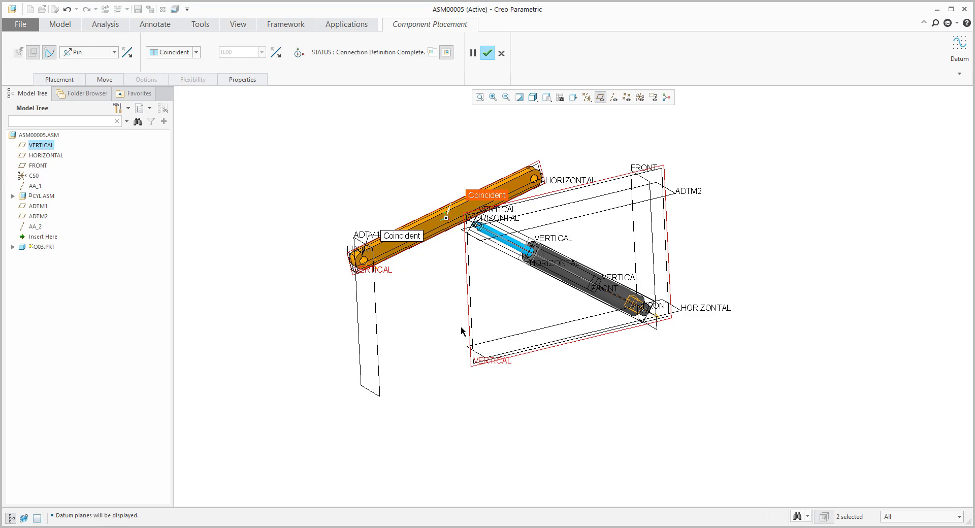
pyautogui.scroll(2, 379, 206)
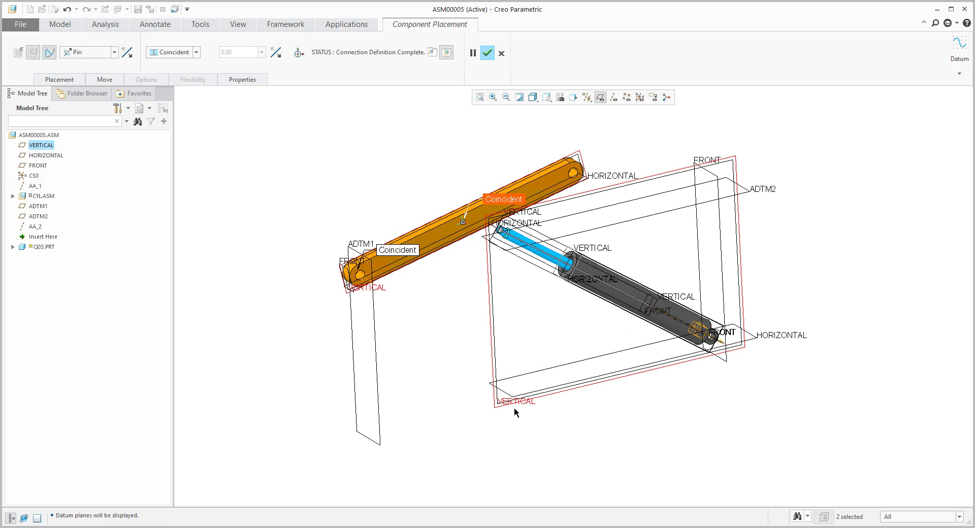
pyautogui.click(51, 81)
# Set the pin's rotation-axis zero references to HORIZONTAL and the bar's top face.
pyautogui.click(70, 158)
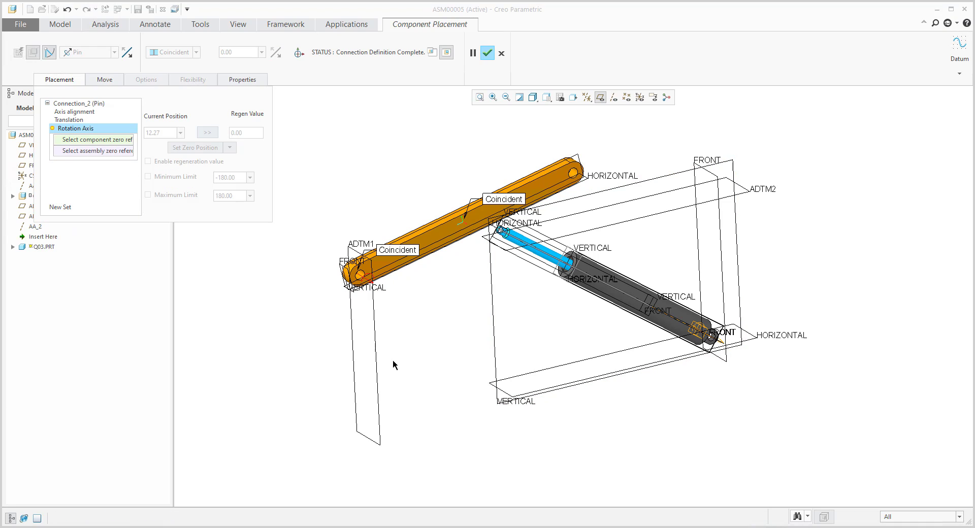
pyautogui.scroll(-3, 505, 392)
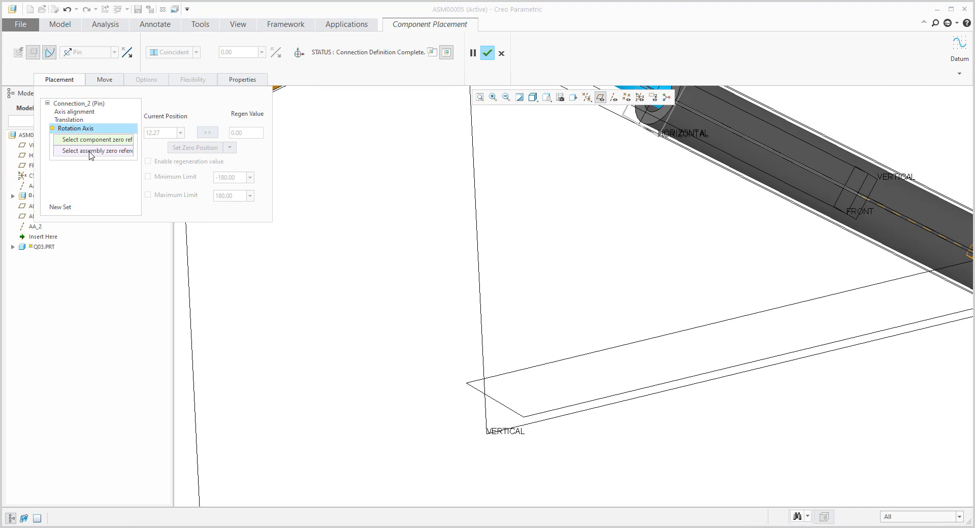
pyautogui.click(520, 372)
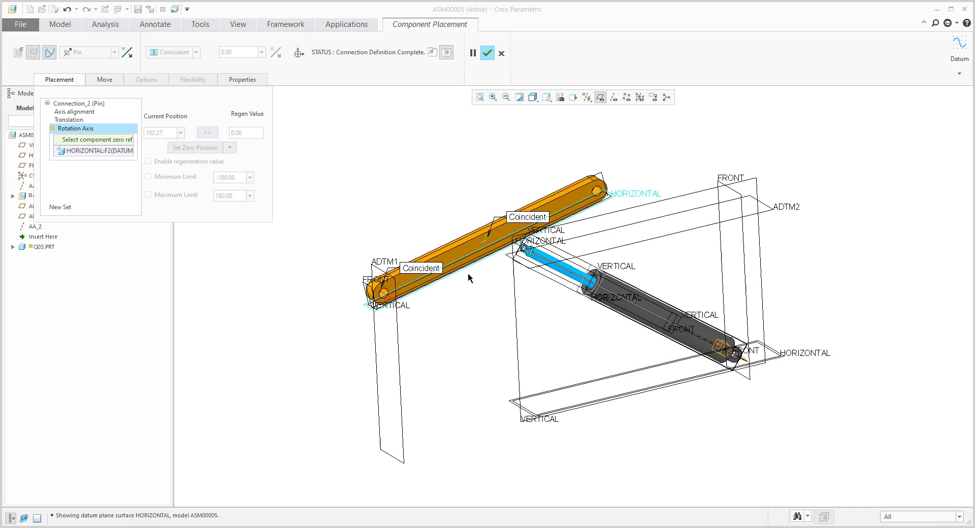
pyautogui.scroll(3, 462, 275)
pyautogui.click(473, 210)
pyautogui.scroll(-3, 485, 259)
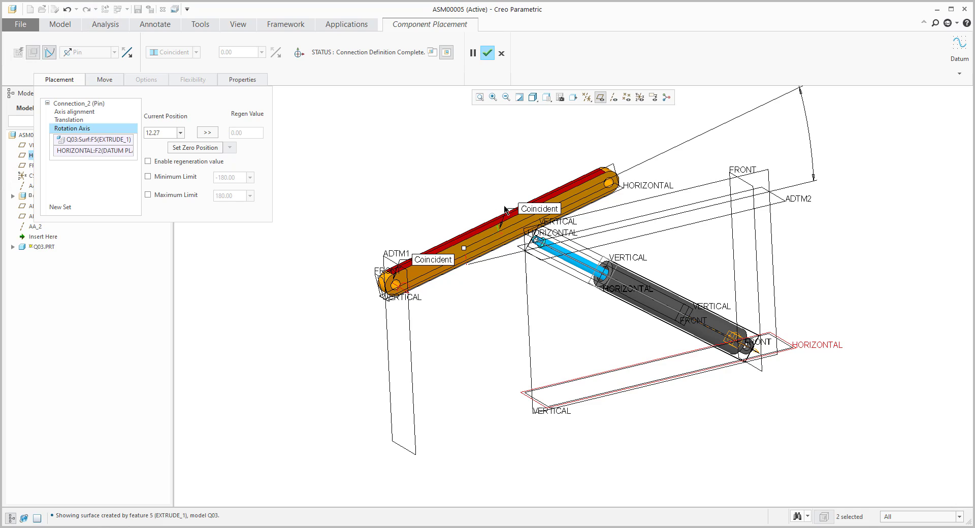
# Set the rotation Current Position to 0 and enable the regeneration value.
pyautogui.click(169, 133)
pyautogui.write('0')
pyautogui.press('Return')
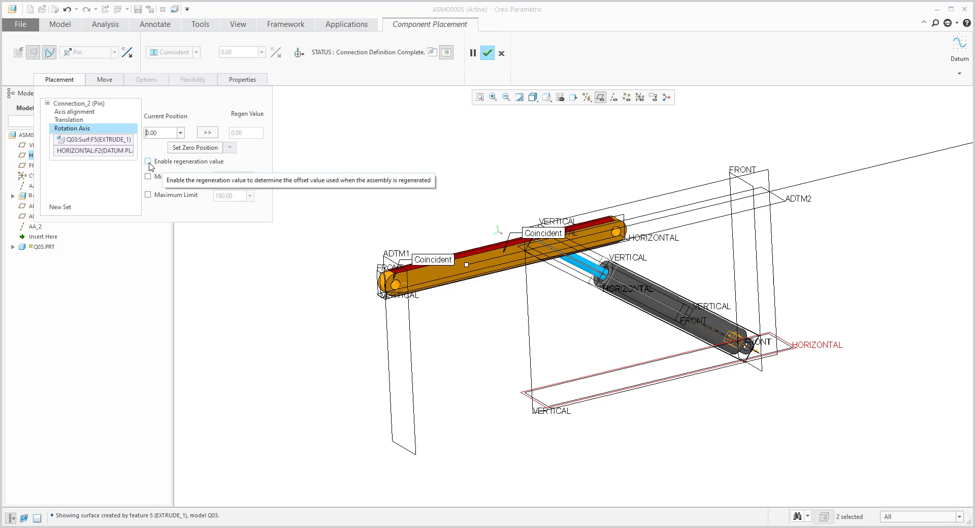
pyautogui.click(148, 161)
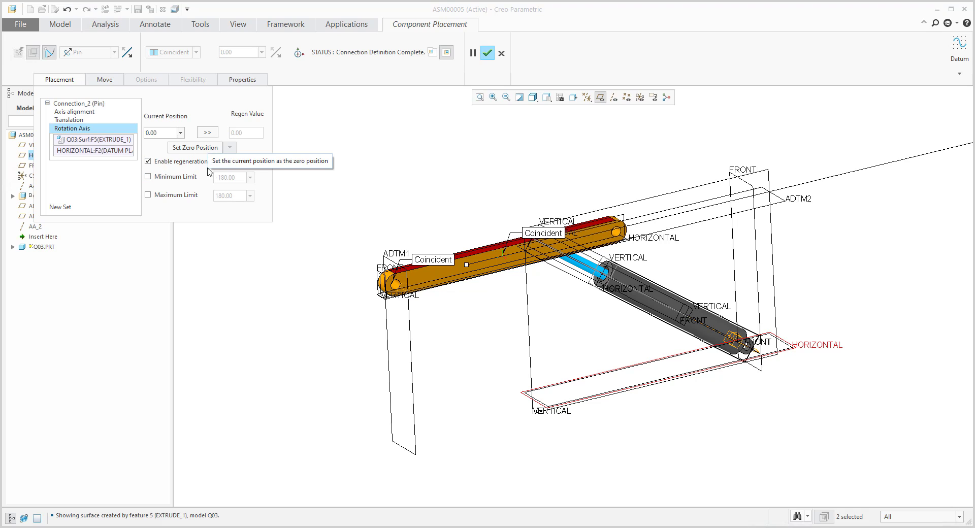
# Try minimum and maximum rotation limits while swinging the bar, then turn both off.
pyautogui.click(148, 176)
pyautogui.click(148, 195)
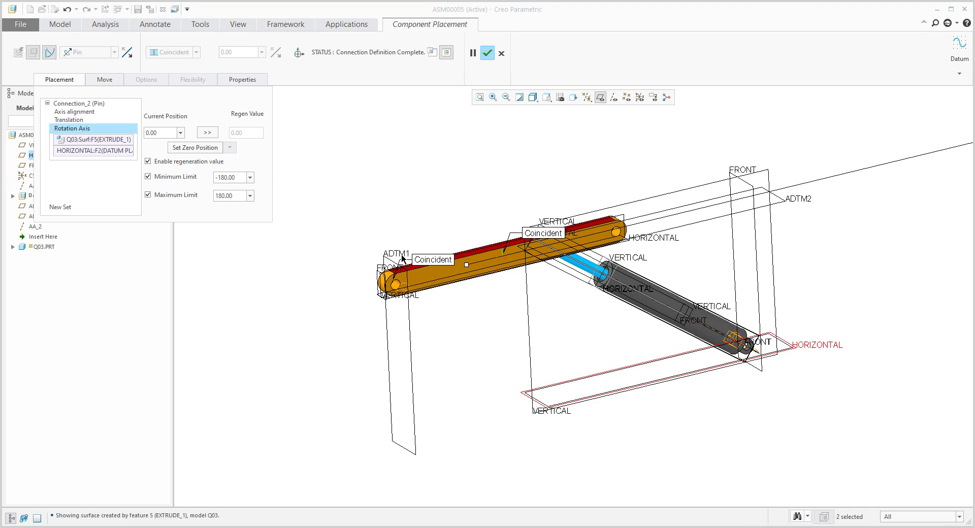
pyautogui.keyDown('ctrl'); pyautogui.keyDown('alt'); pyautogui.moveTo(468, 268); pyautogui.dragTo(467, 248); pyautogui.keyUp('alt'); pyautogui.keyUp('ctrl')
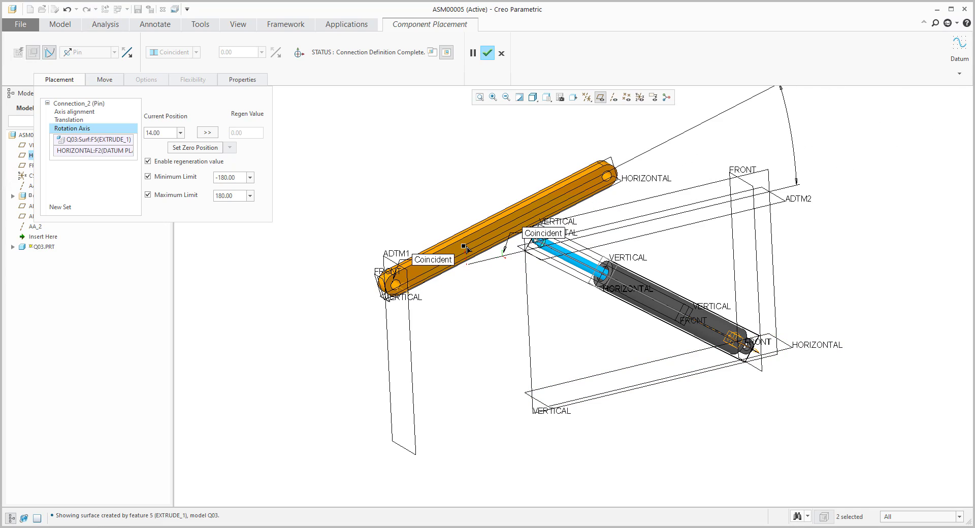
pyautogui.keyDown('shift'); pyautogui.moveTo(530, 331); pyautogui.dragTo(500, 397, button='middle'); pyautogui.keyUp('shift')
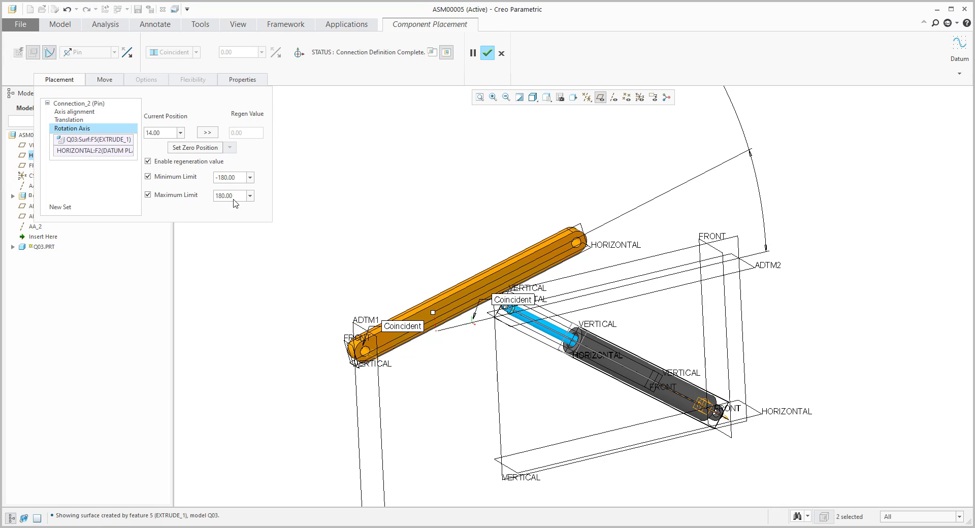
pyautogui.click(147, 176)
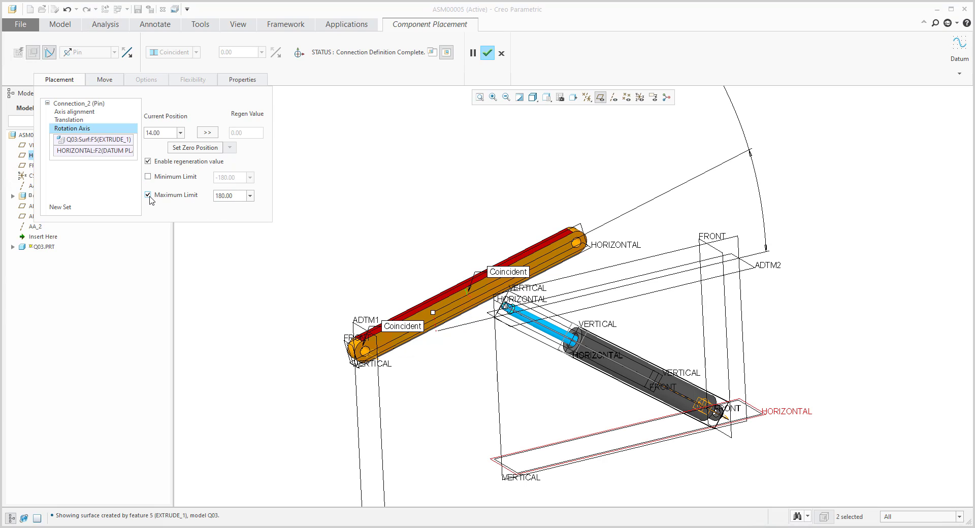
pyautogui.click(149, 197)
# Accept the link bar's placement and hide the datum planes.
pyautogui.click(487, 54)
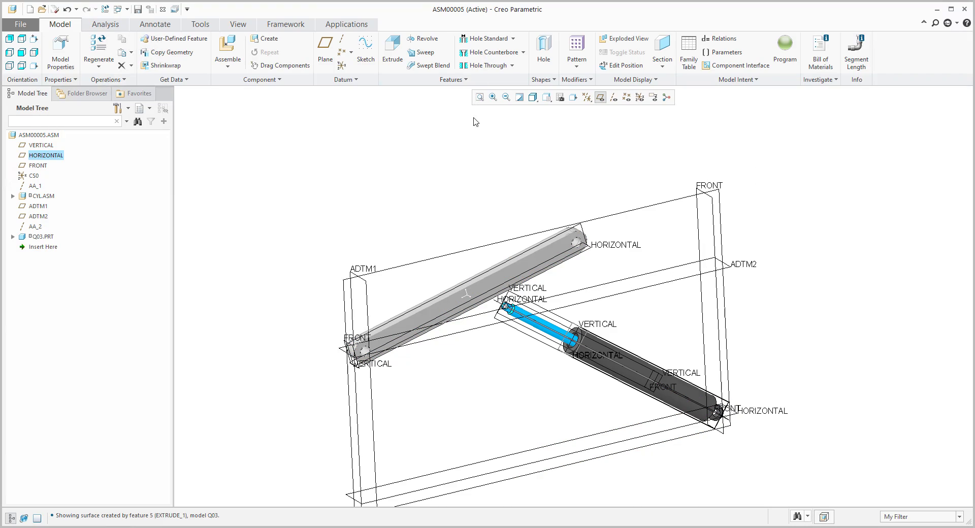
pyautogui.click(600, 97)
pyautogui.scroll(-4, 512, 238)
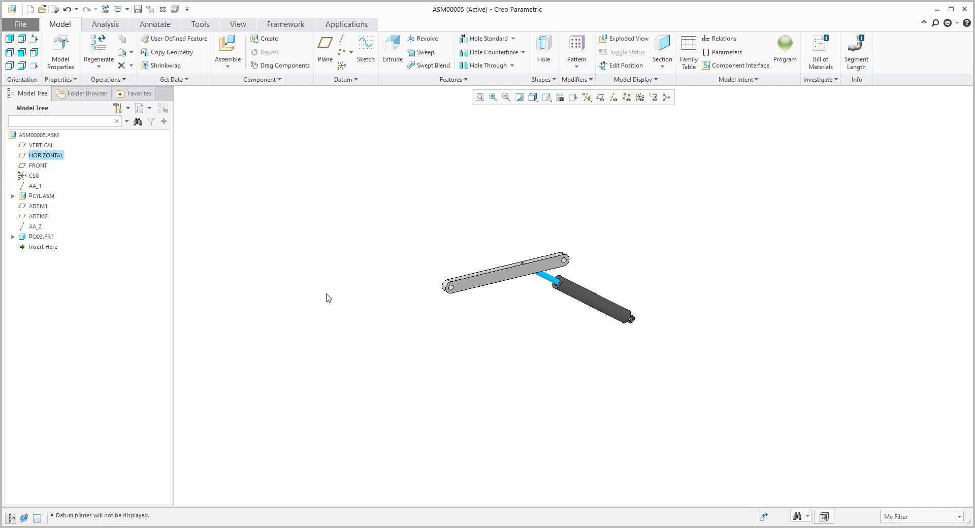
pyautogui.click(2, 242)
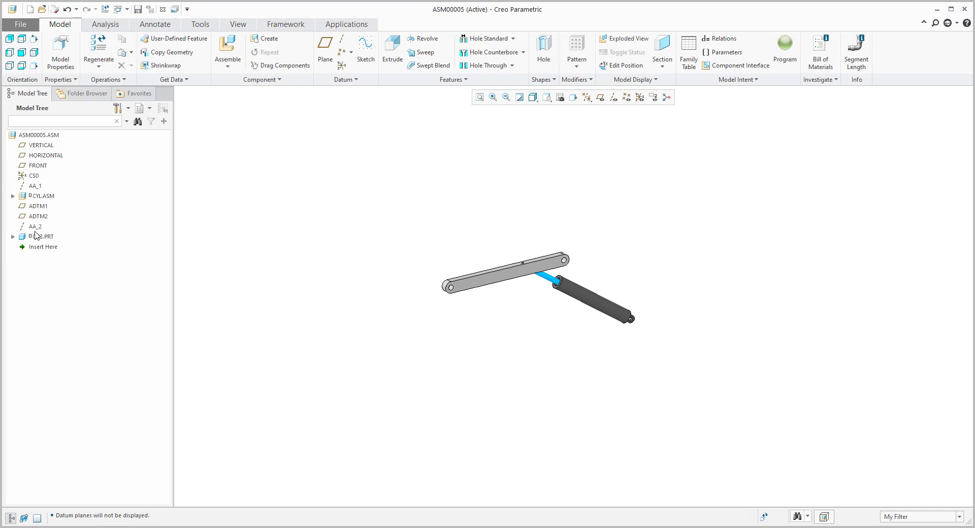
# Redefine ADTM1 by dragging its offset outward, then orbit the regenerated assembly.
pyautogui.click(37, 207)
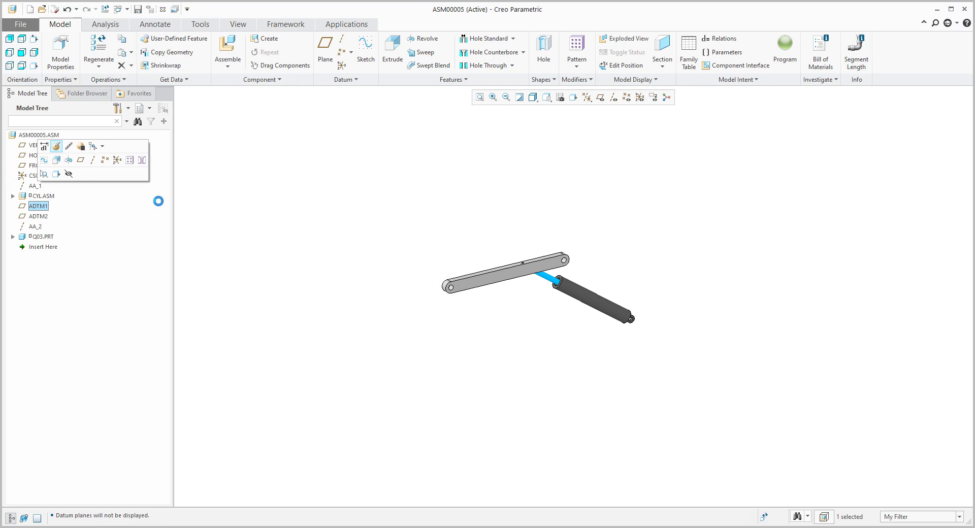
pyautogui.click(56, 146)
pyautogui.moveTo(452, 323); pyautogui.dragTo(430, 328)
pyautogui.middleClick(458, 228)
pyautogui.click(454, 222)
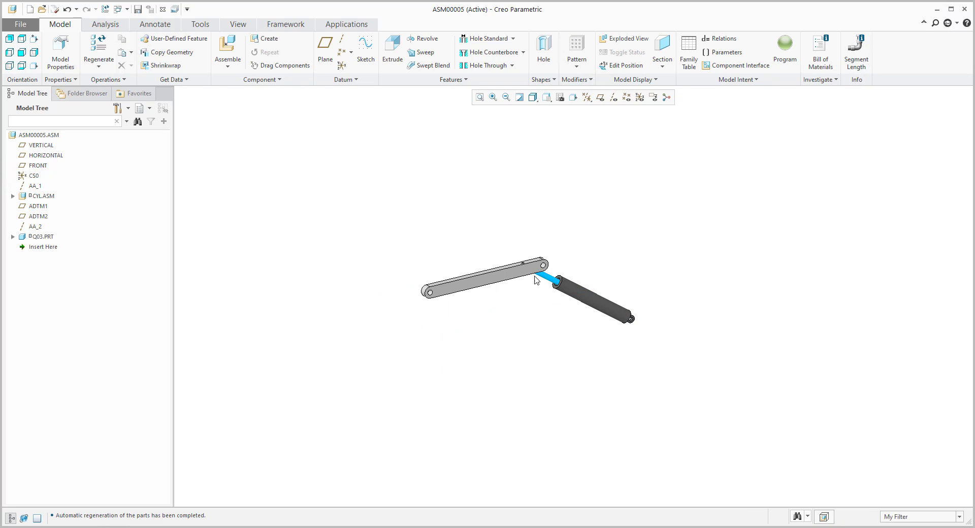
pyautogui.scroll(3, 528, 274)
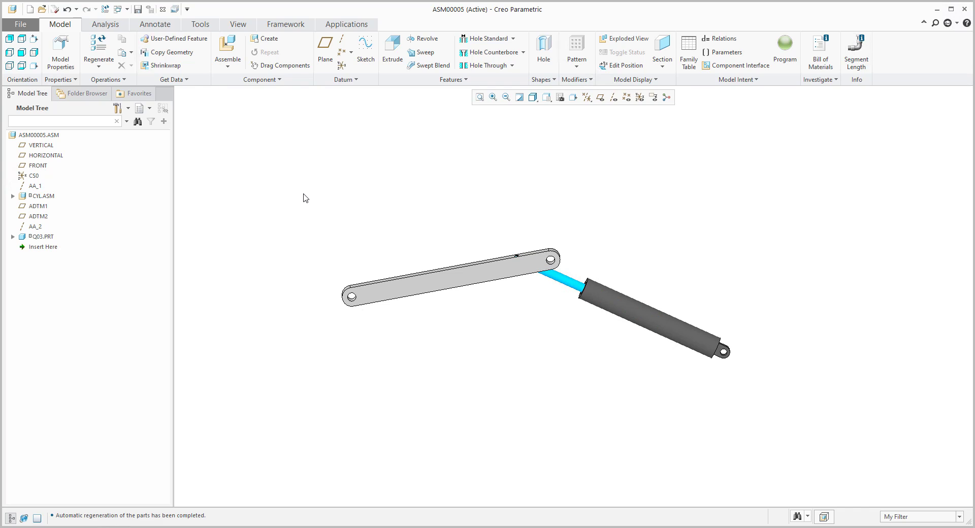
pyautogui.moveTo(388, 209)
pyautogui.mouseDown(button='middle')
pyautogui.moveTo(427, 195)
pyautogui.moveTo(379, 211)
pyautogui.mouseUp(button='middle')
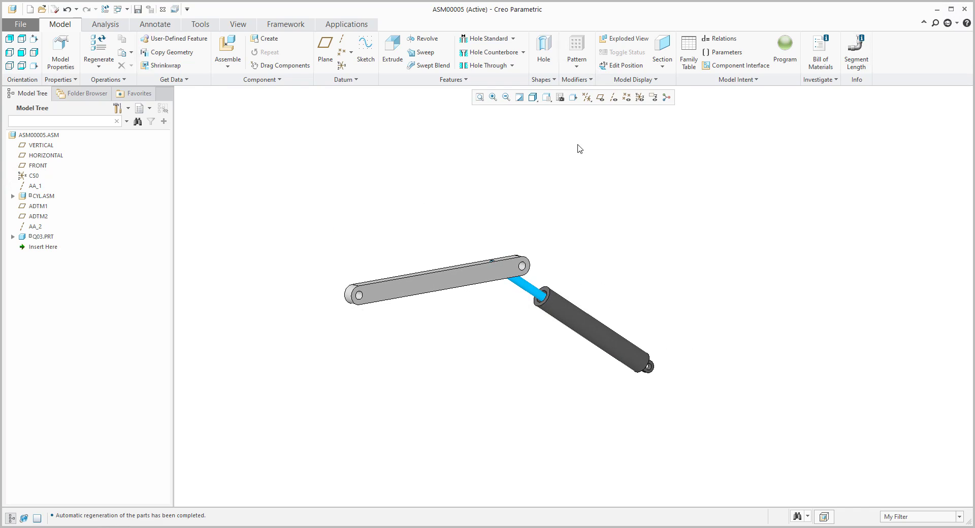
pyautogui.click(50, 238)
# Reopen the link's placement and add a second connection set of type Cylinder.
pyautogui.click(94, 193)
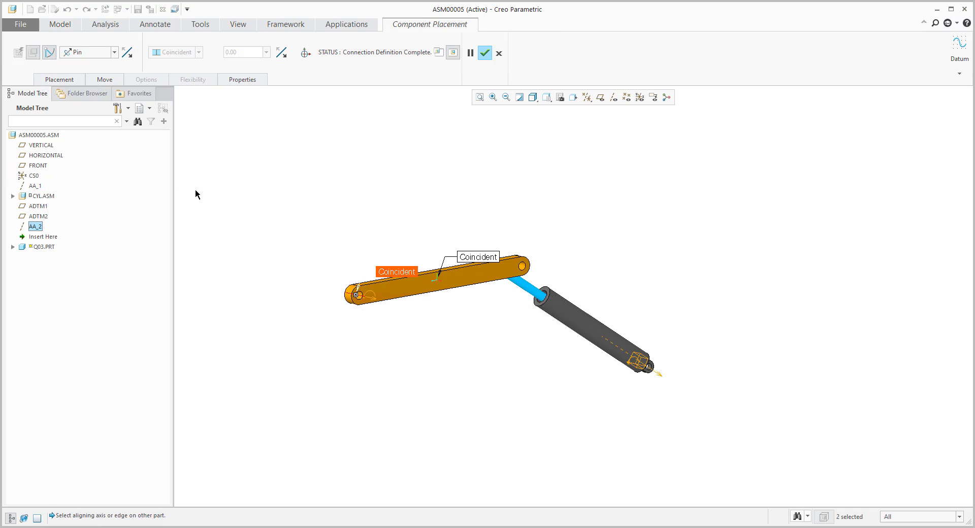
pyautogui.click(59, 80)
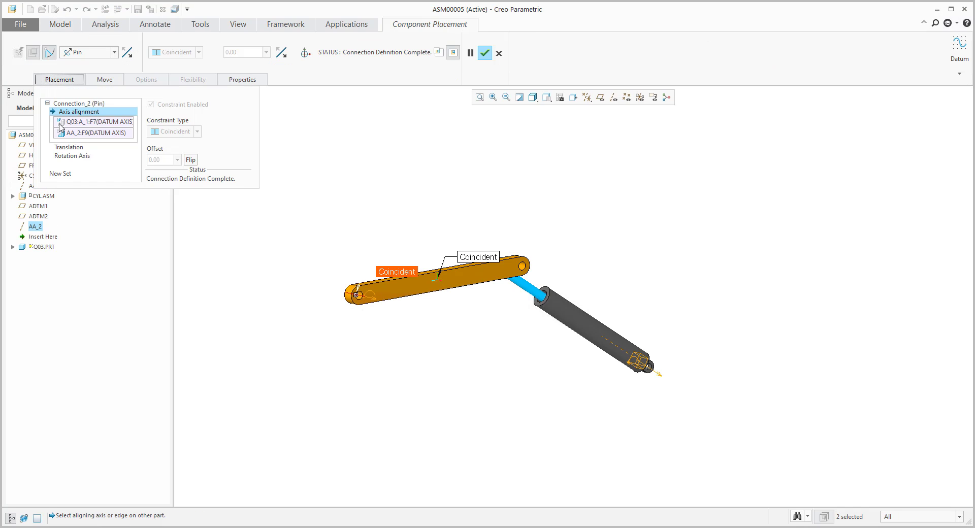
pyautogui.click(61, 174)
pyautogui.scroll(5, 493, 315)
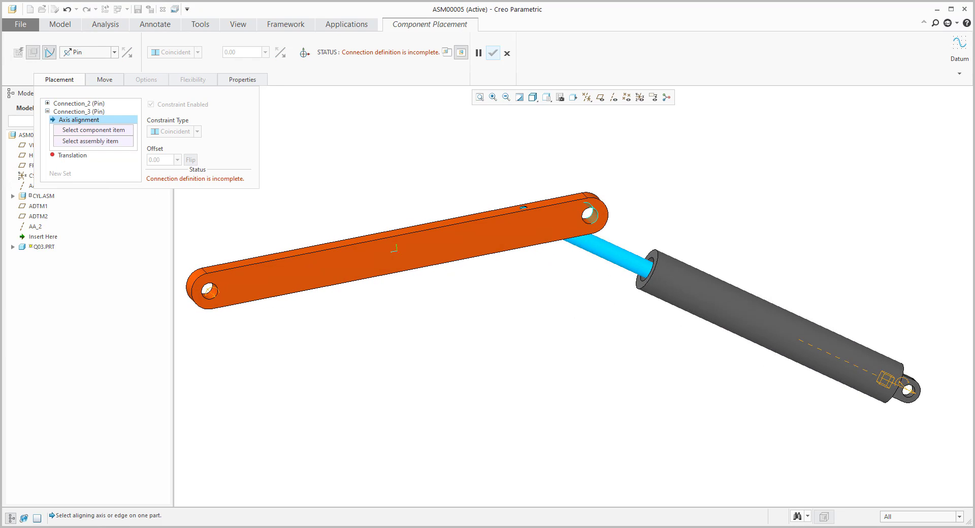
pyautogui.click(98, 57)
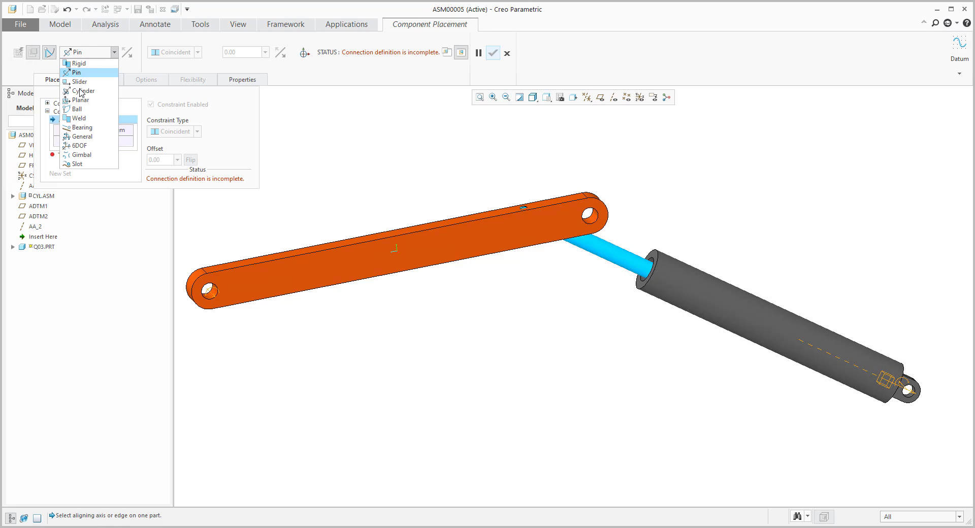
pyautogui.click(82, 94)
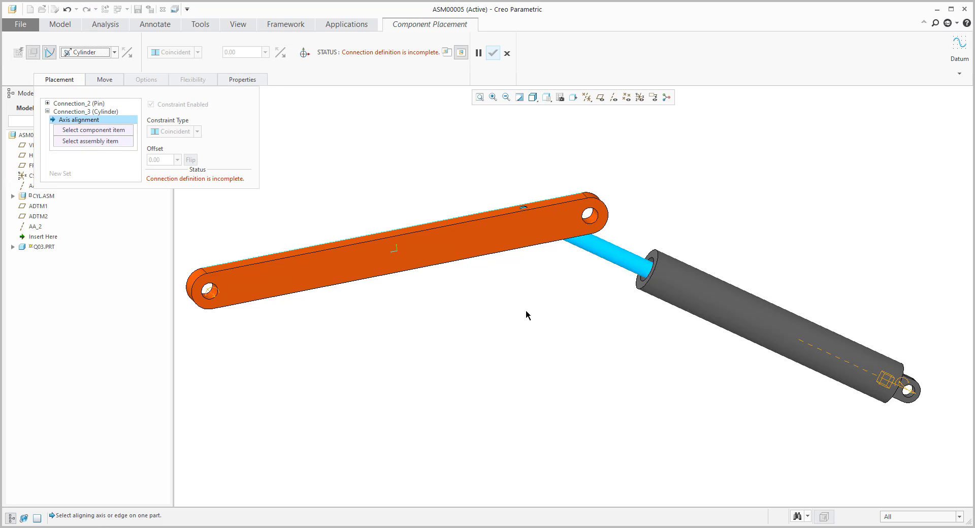
# Align the link's right-end hole axis with the piston rod's end hole and accept.
pyautogui.click(593, 224)
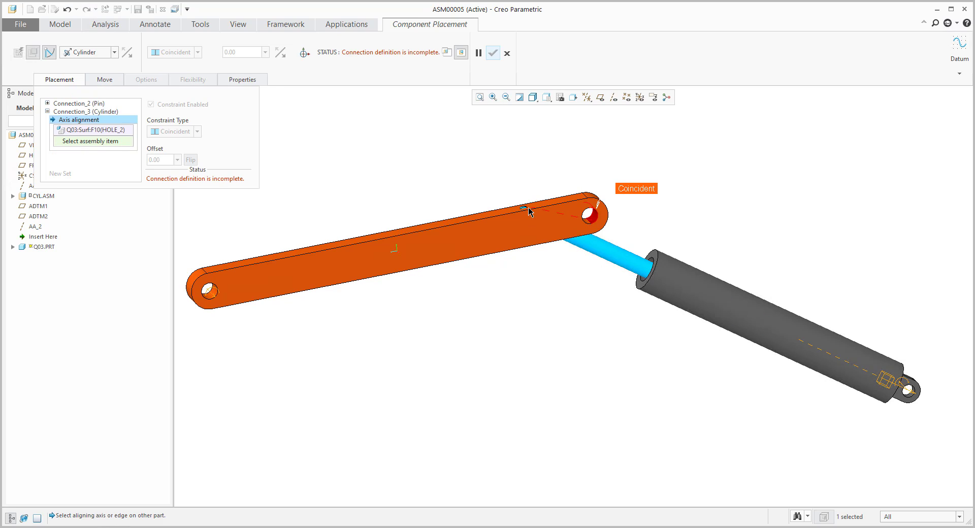
pyautogui.scroll(-3, 528, 208)
pyautogui.click(533, 97)
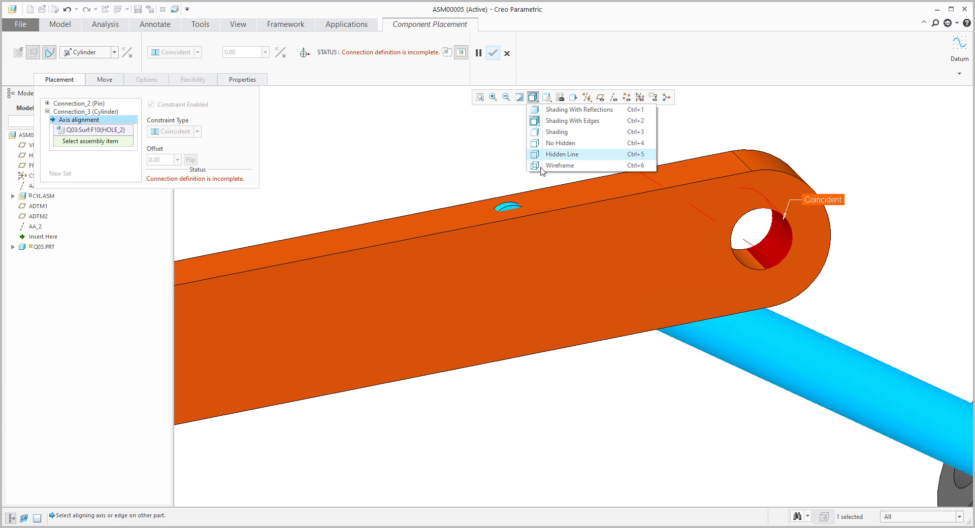
pyautogui.click(545, 159)
pyautogui.scroll(-5, 531, 244)
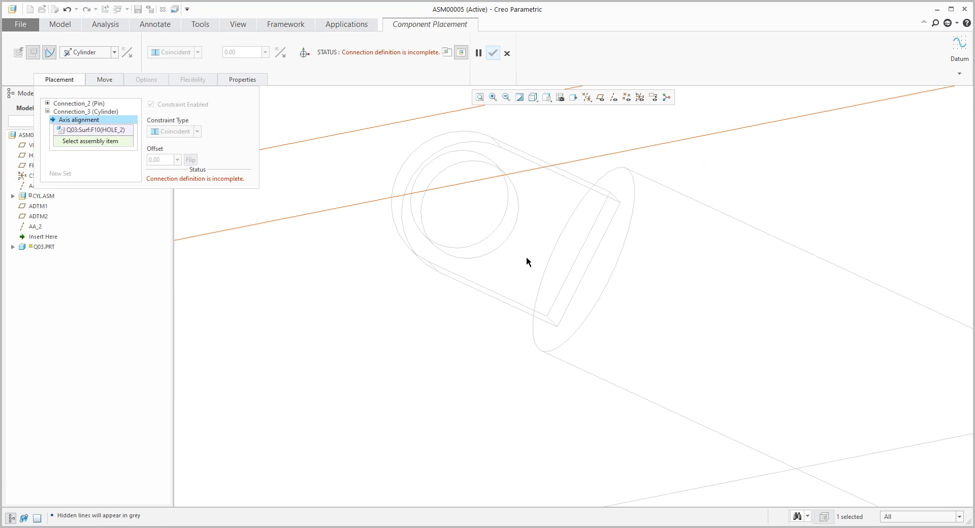
pyautogui.click(505, 234)
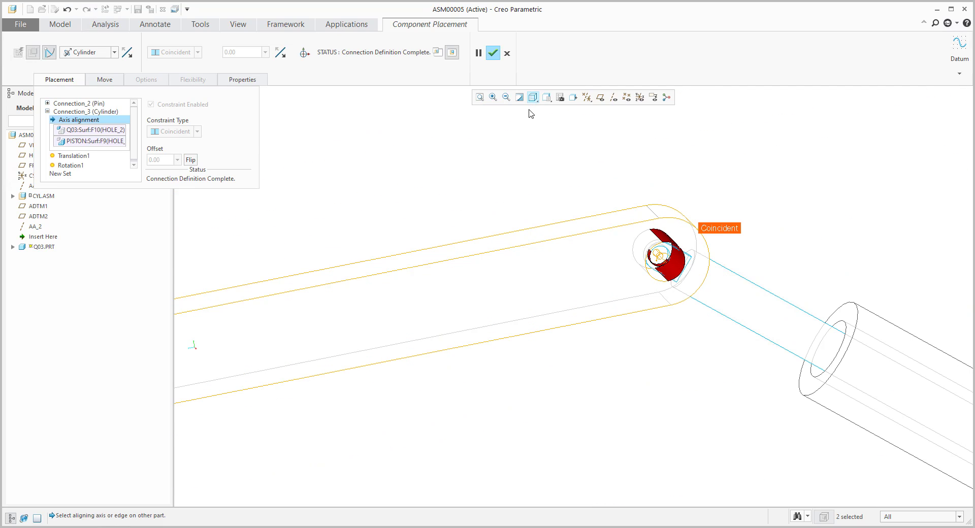
pyautogui.click(533, 97)
pyautogui.click(546, 122)
pyautogui.scroll(8, 507, 288)
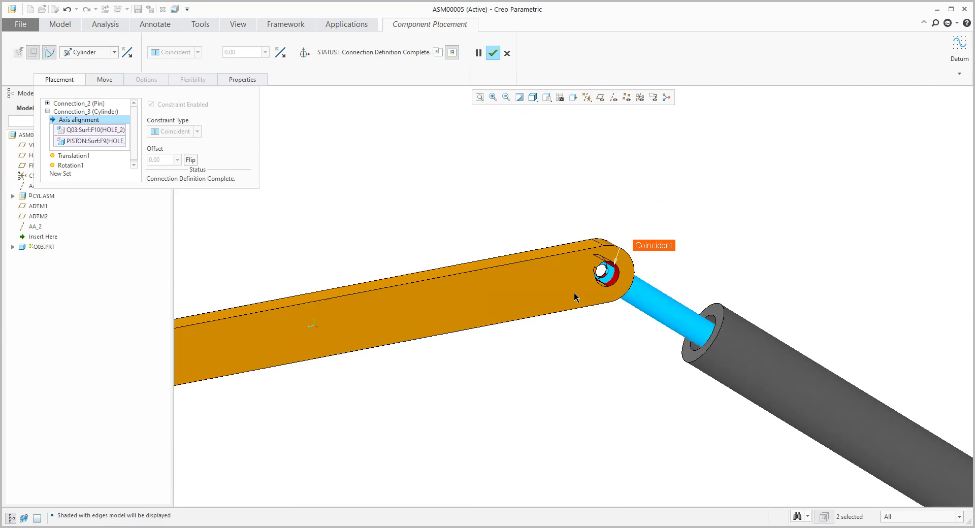
pyautogui.scroll(2, 486, 333)
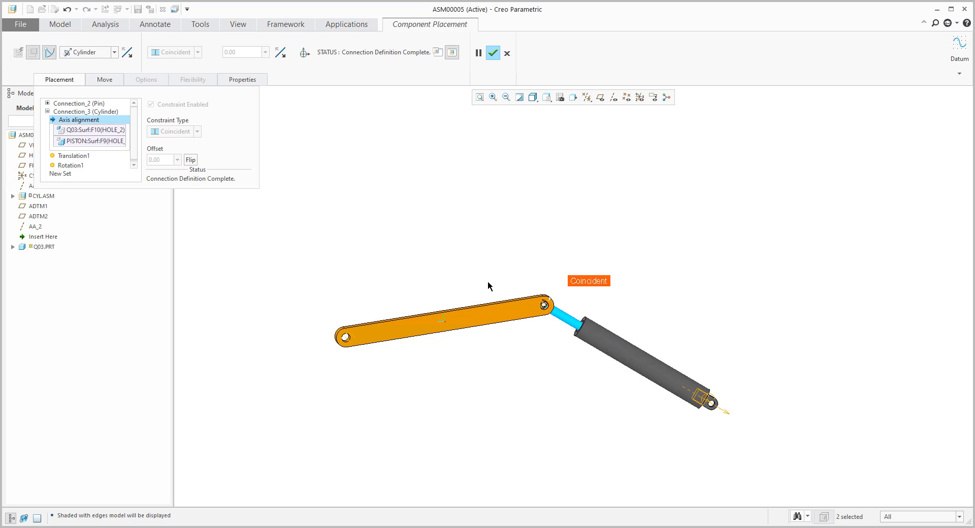
pyautogui.click(493, 52)
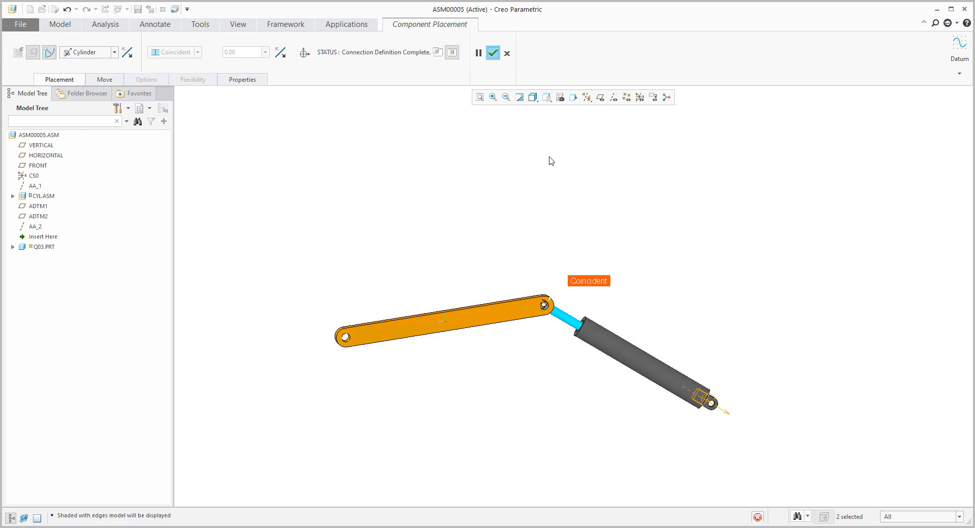
# Drag the link bar with Drag Components to a nearly level pose, then hide datum planes.
pyautogui.click(600, 97)
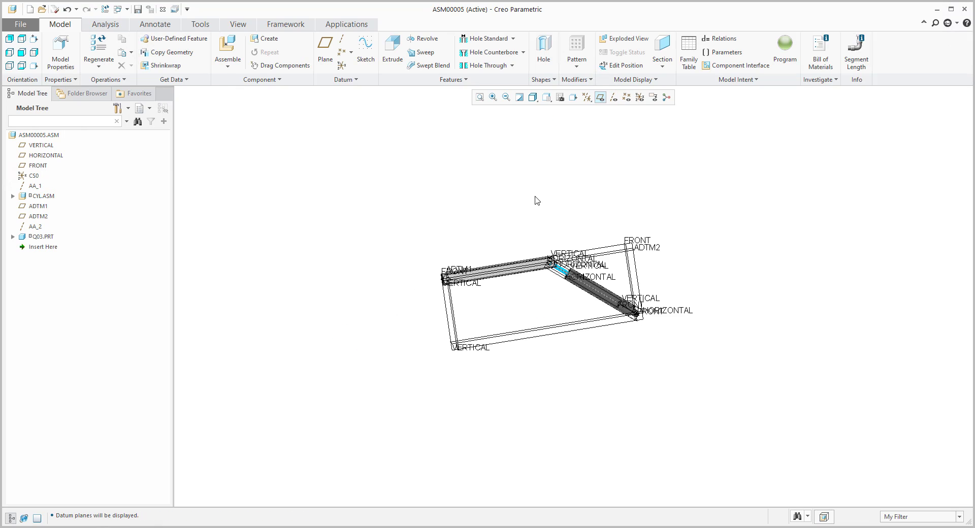
pyautogui.scroll(-2, 528, 275)
pyautogui.click(283, 66)
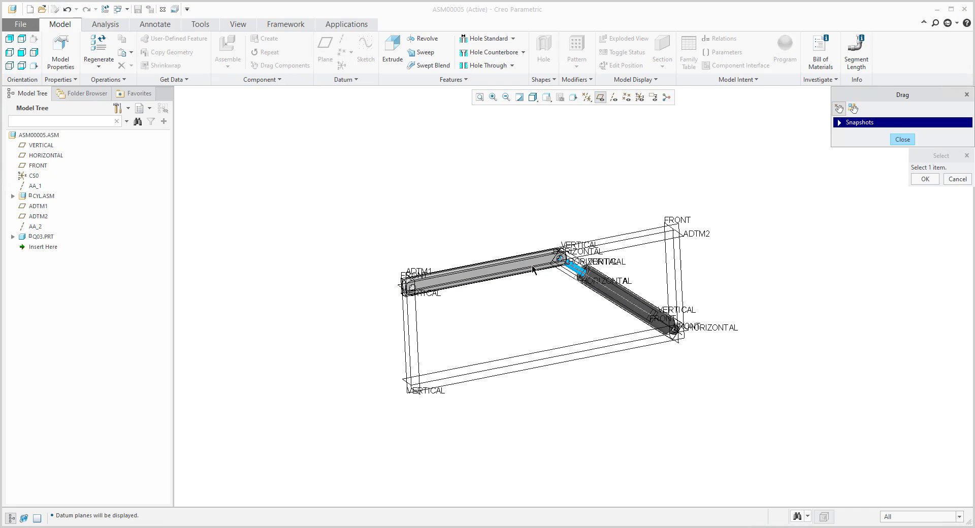
pyautogui.click(542, 262)
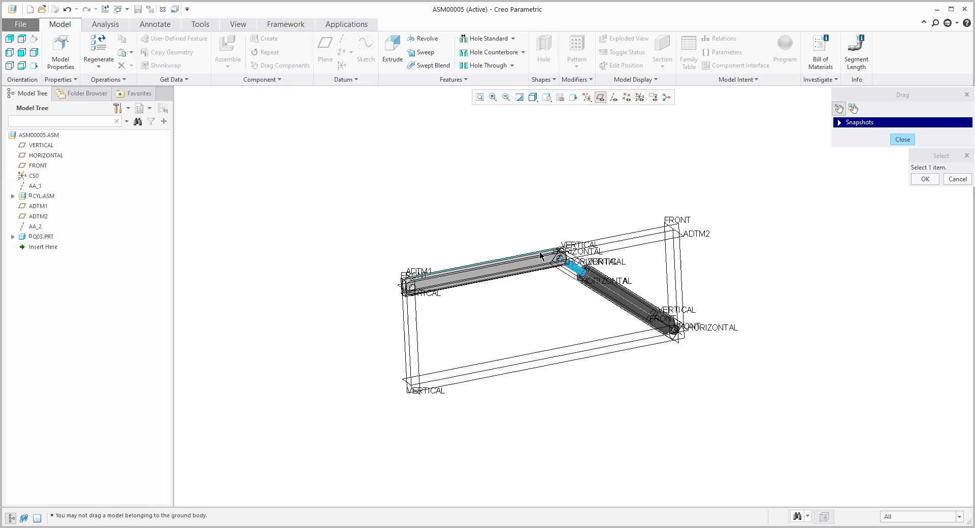
pyautogui.click(539, 256)
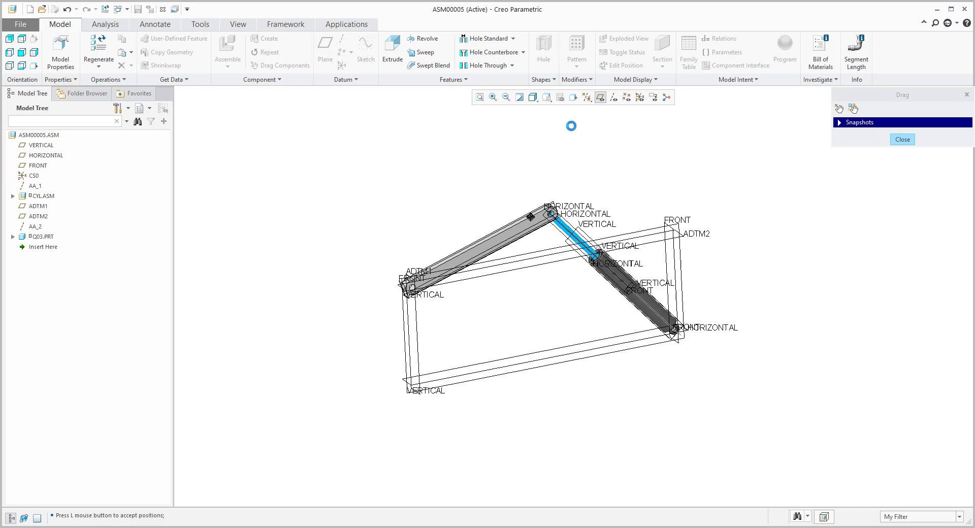
pyautogui.click(573, 142)
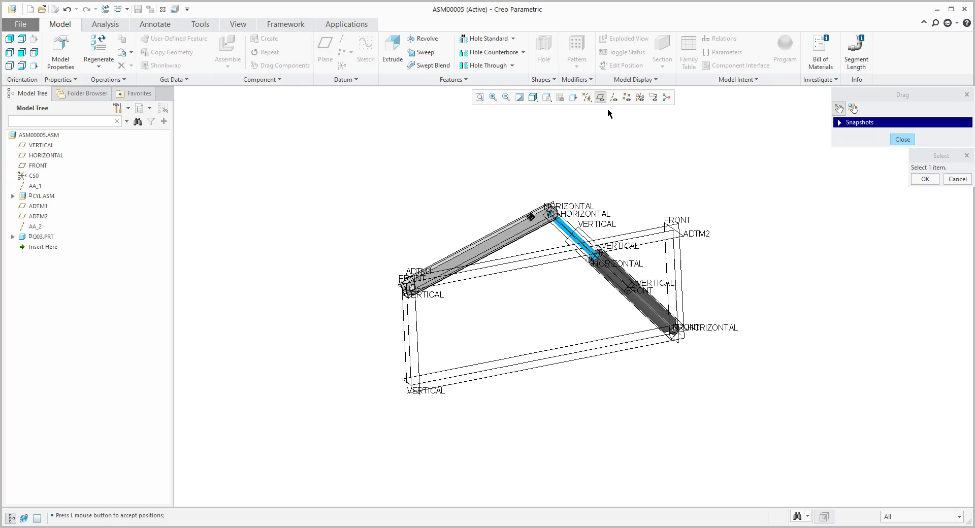
pyautogui.click(539, 229)
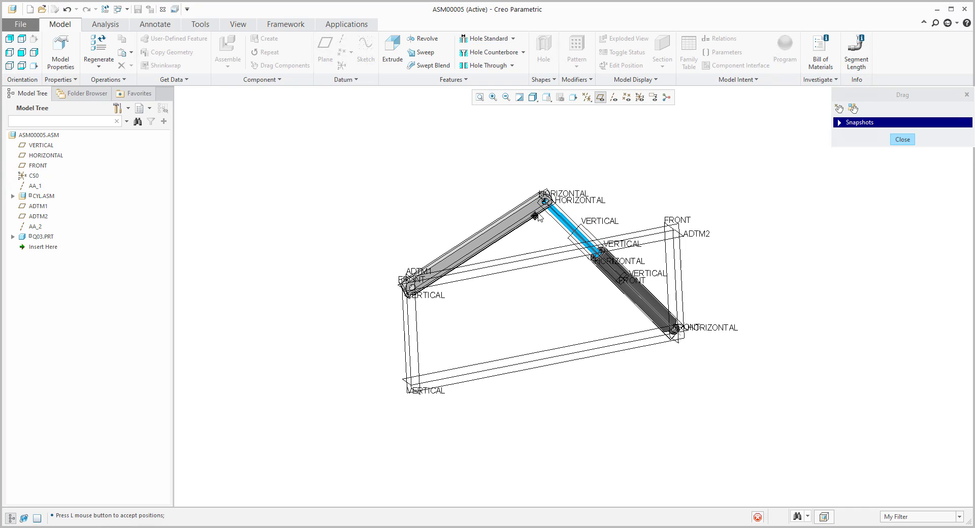
pyautogui.click(538, 216)
pyautogui.click(900, 143)
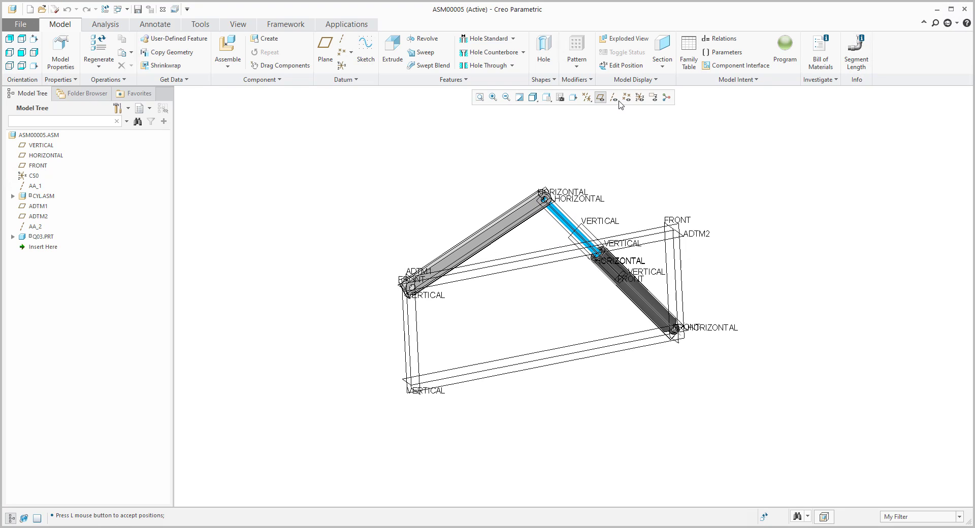
pyautogui.click(601, 99)
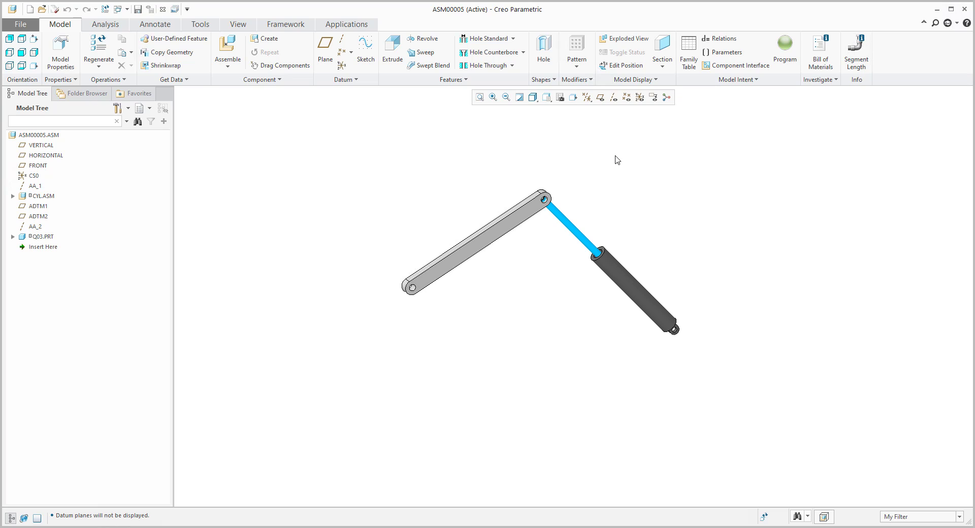
pyautogui.click(600, 97)
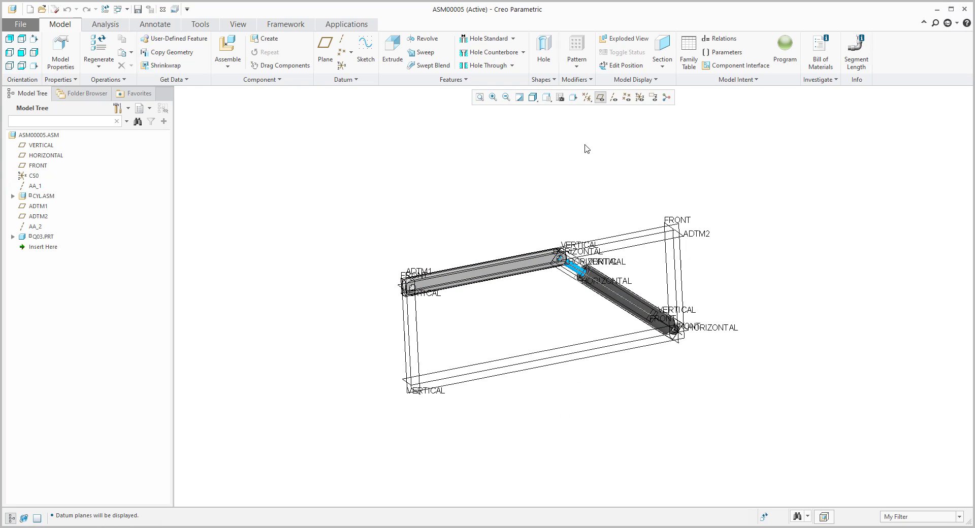
pyautogui.click(601, 98)
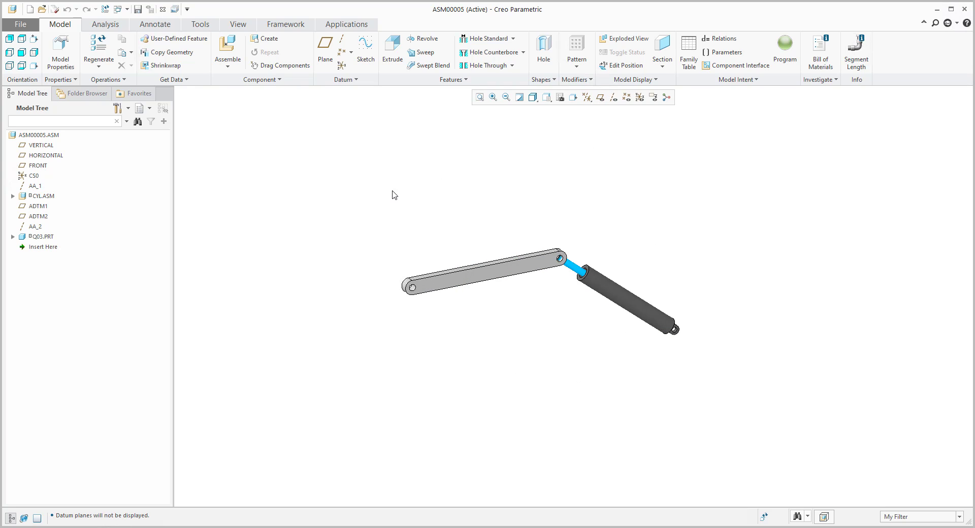
# Measure the angle between the link bar's top face and the HORIZONTAL datum plane, reading 0.000°.
pyautogui.click(105, 24)
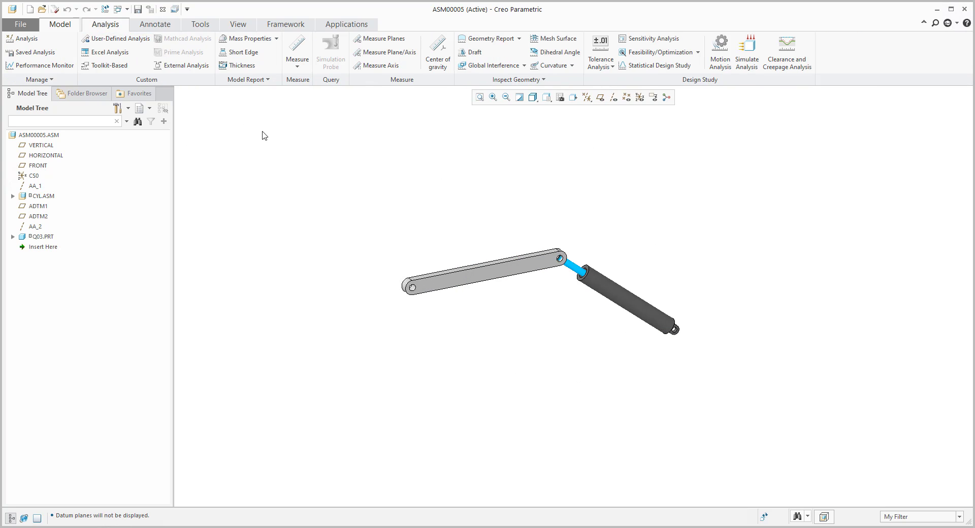
pyautogui.click(297, 65)
pyautogui.click(310, 112)
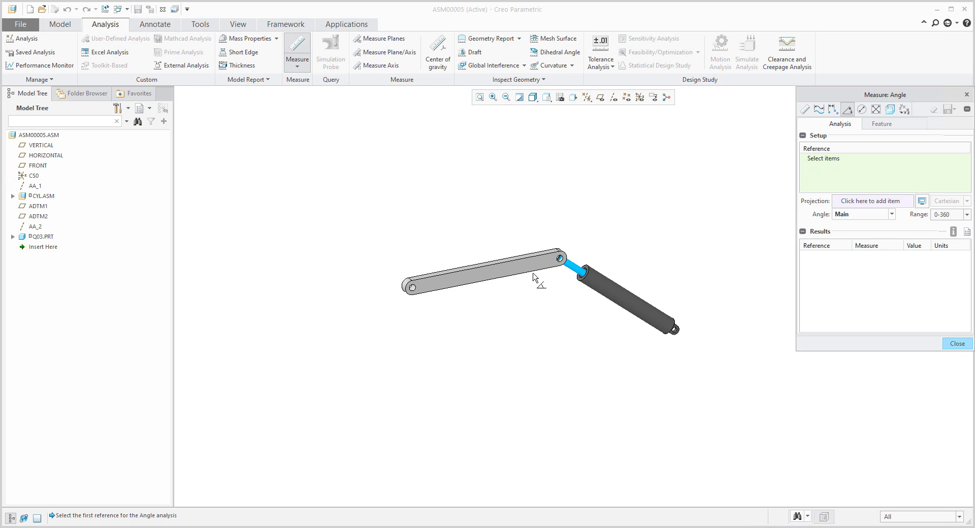
pyautogui.scroll(5, 534, 279)
pyautogui.click(569, 203)
pyautogui.click(600, 97)
pyautogui.scroll(-3, 586, 135)
pyautogui.click(619, 331)
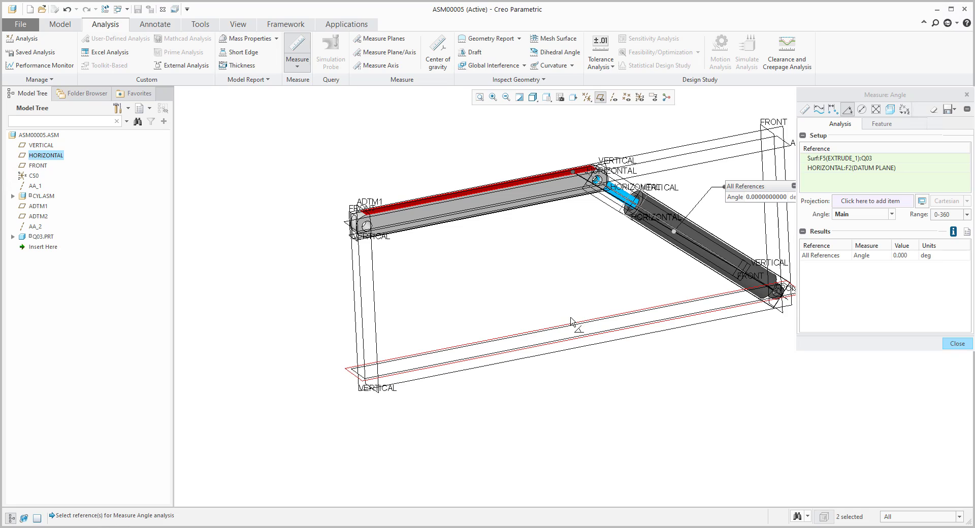
pyautogui.click(949, 344)
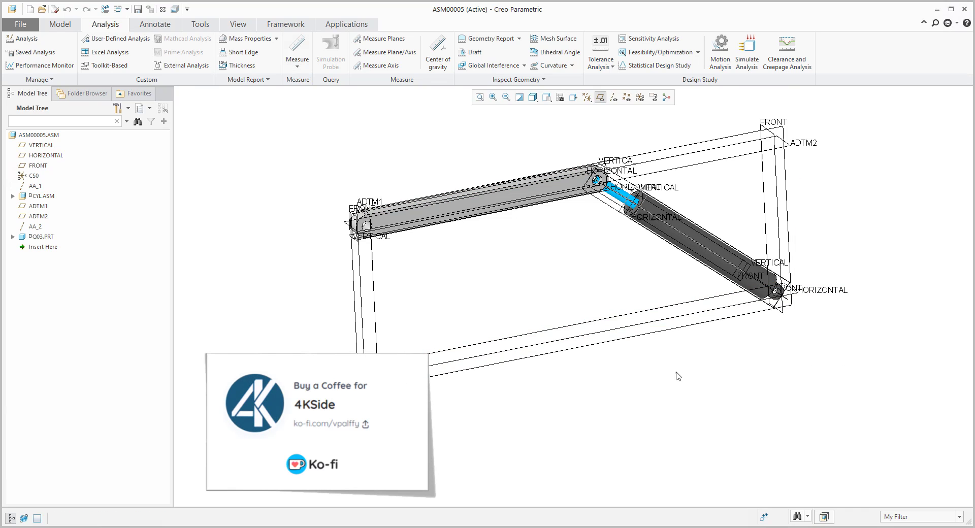
# Hide the datum planes, reposition the view, and select then deselect the Q03.PRT link part.
pyautogui.click(600, 97)
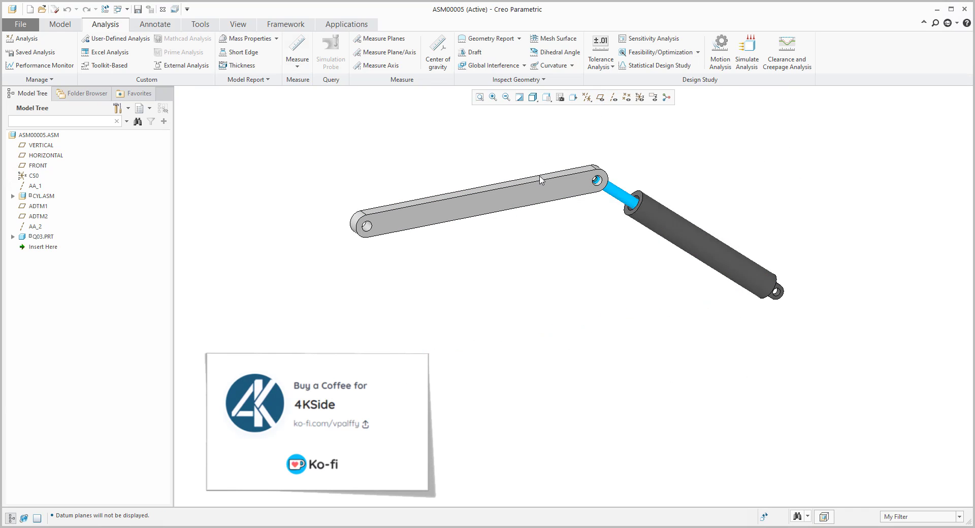
pyautogui.keyDown('shift'); pyautogui.moveTo(525, 211); pyautogui.dragTo(443, 244, button='middle'); pyautogui.keyUp('shift')
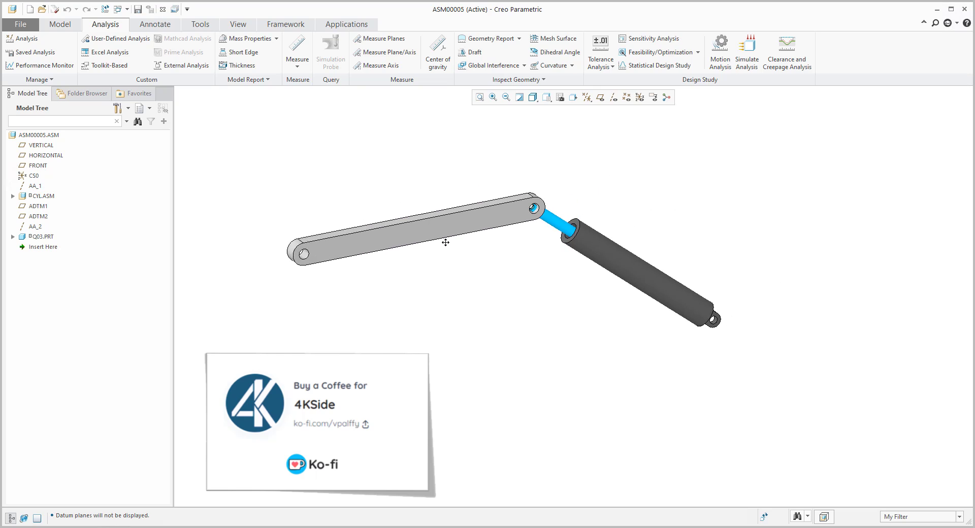
pyautogui.click(35, 237)
pyautogui.click(577, 317)
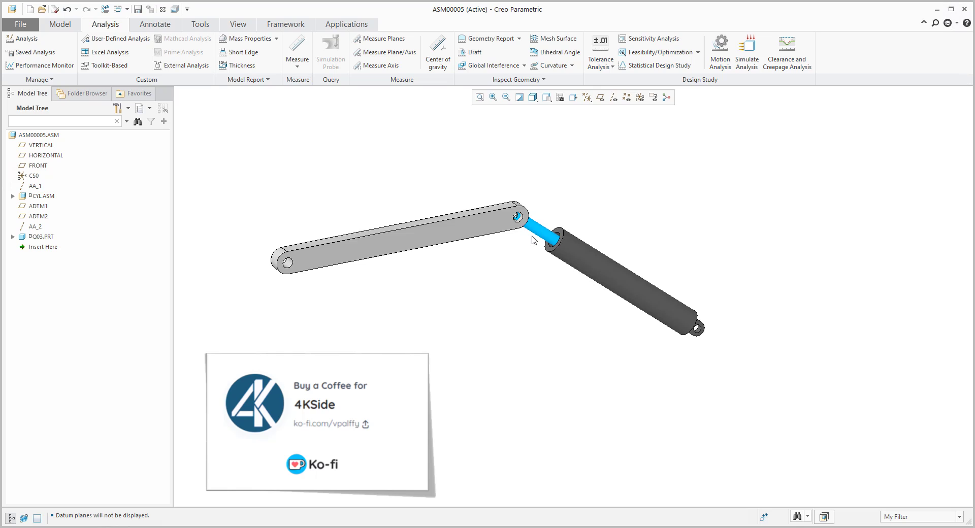
# Edit Q03.PRT's placement to show the Connection_2 pin rotation axis, referenced to HORIZONTAL at 0.00.
pyautogui.click(41, 237)
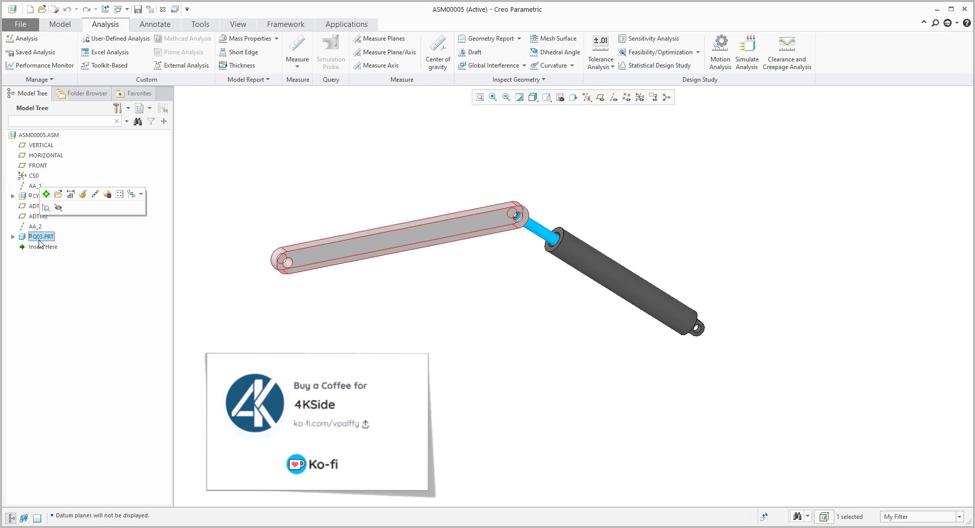
pyautogui.click(71, 194)
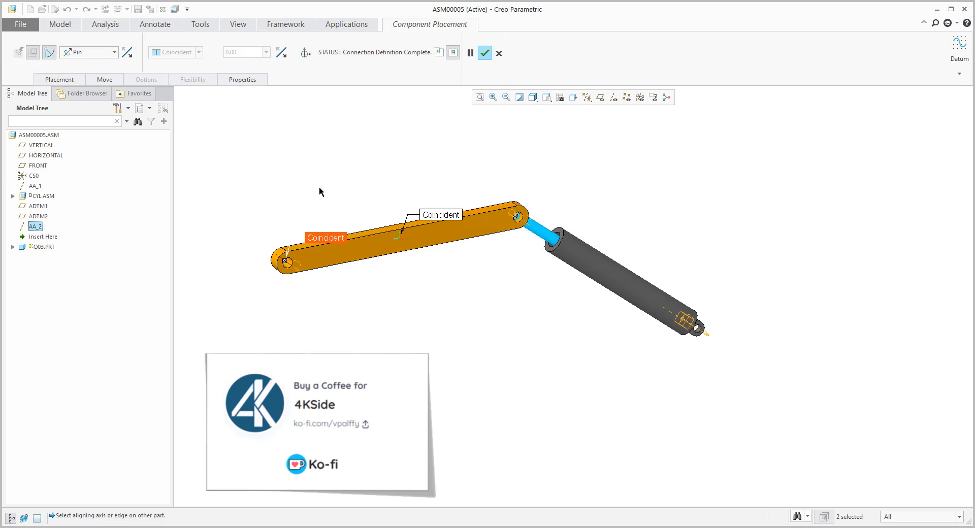
pyautogui.click(58, 80)
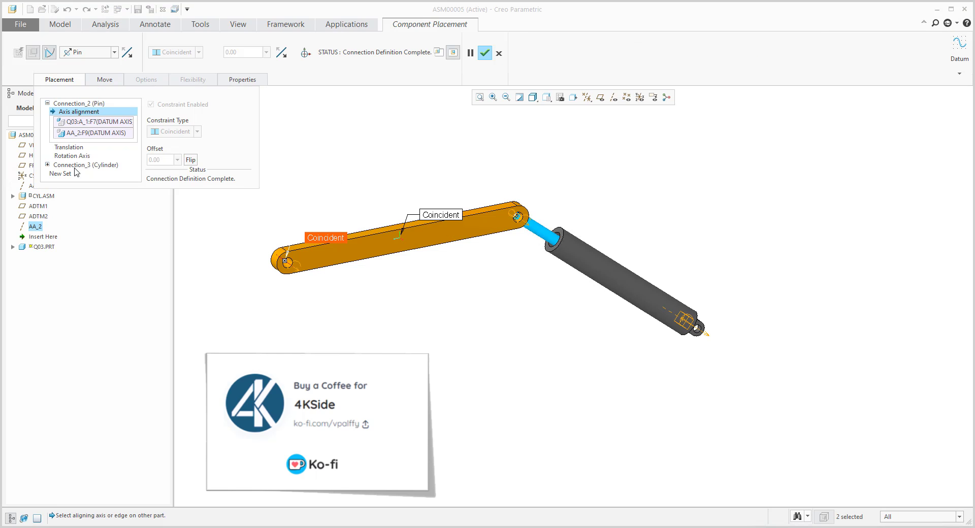
pyautogui.click(72, 155)
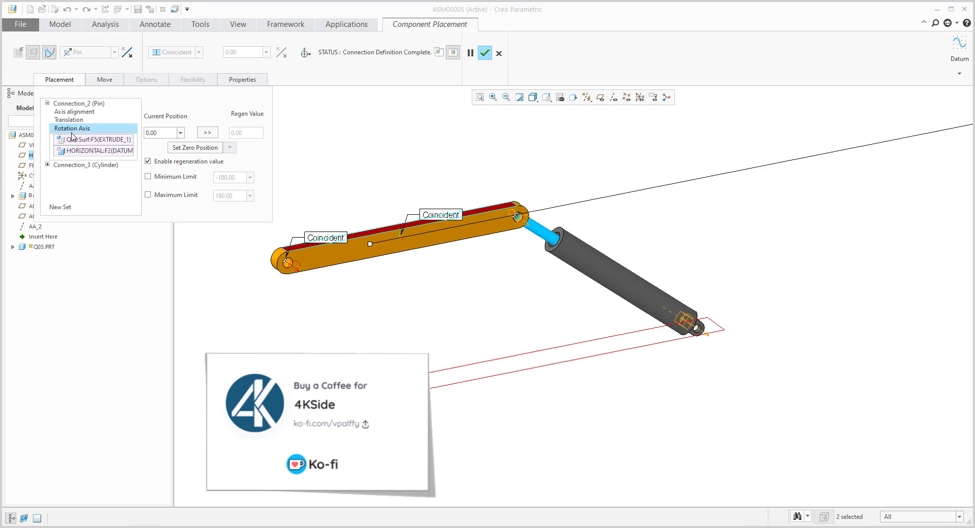